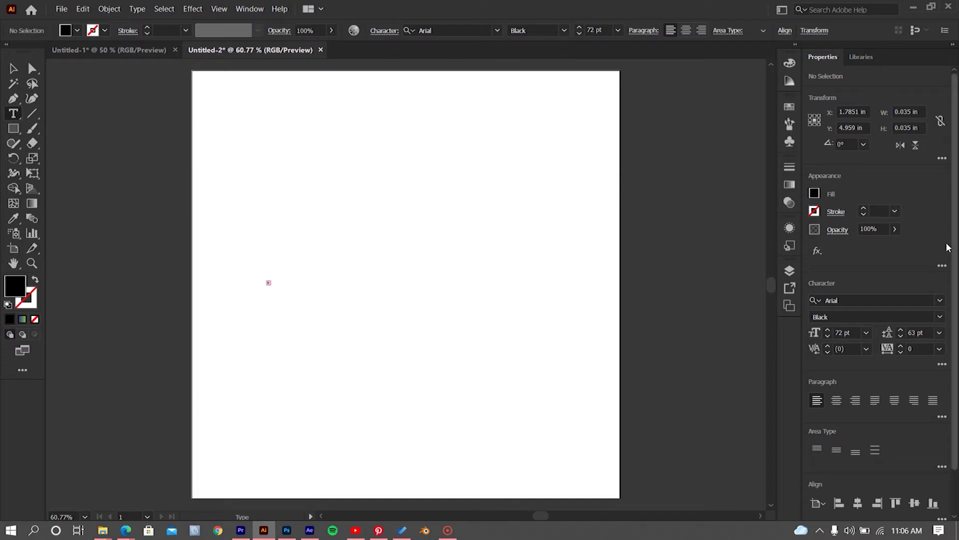
- Place Lorem ipsum placeholder text on the artboard in Arial Black at 300 pt
click(866, 333)
click(866, 332)
click(855, 334)
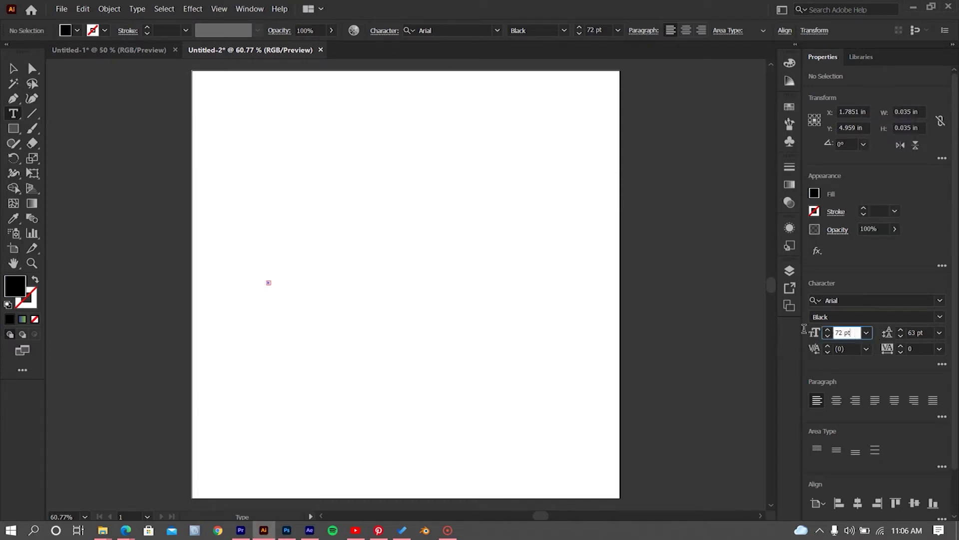
key(ctrl+a)
text(3)
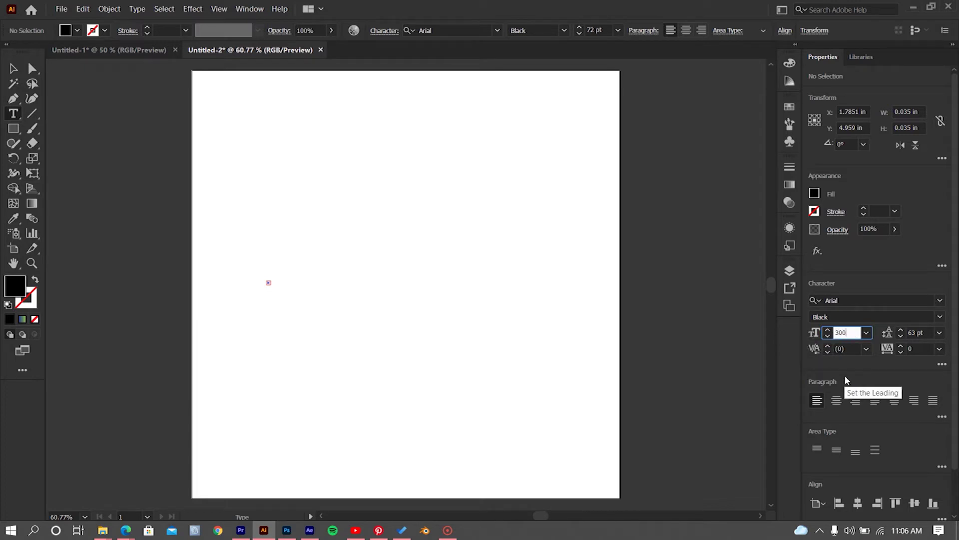
key(Return)
click(274, 278)
click(282, 286)
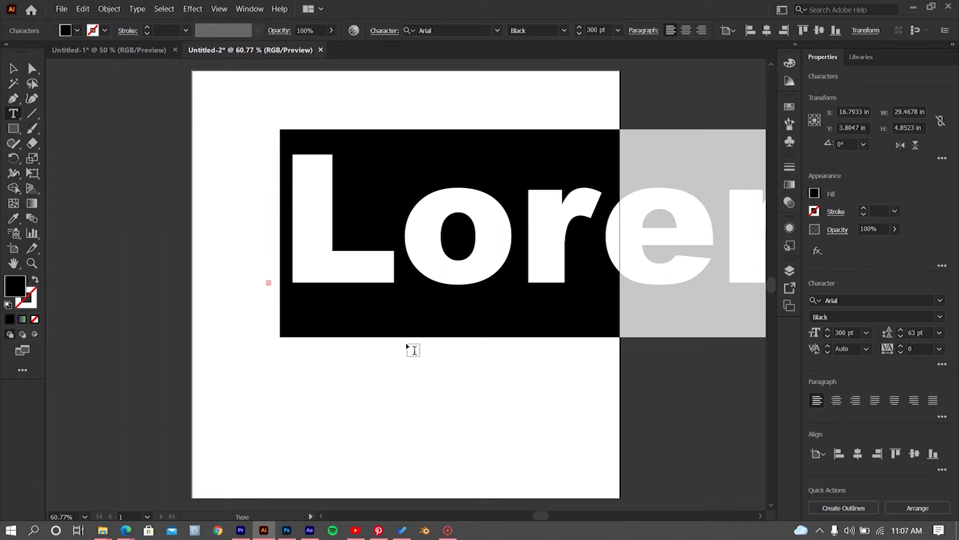
- Scale the Lorem ipsum text down to about 90 pt and position it across the middle of the artboard
click(14, 68)
drag(384, 255, 213, 250)
key(ctrl+t)
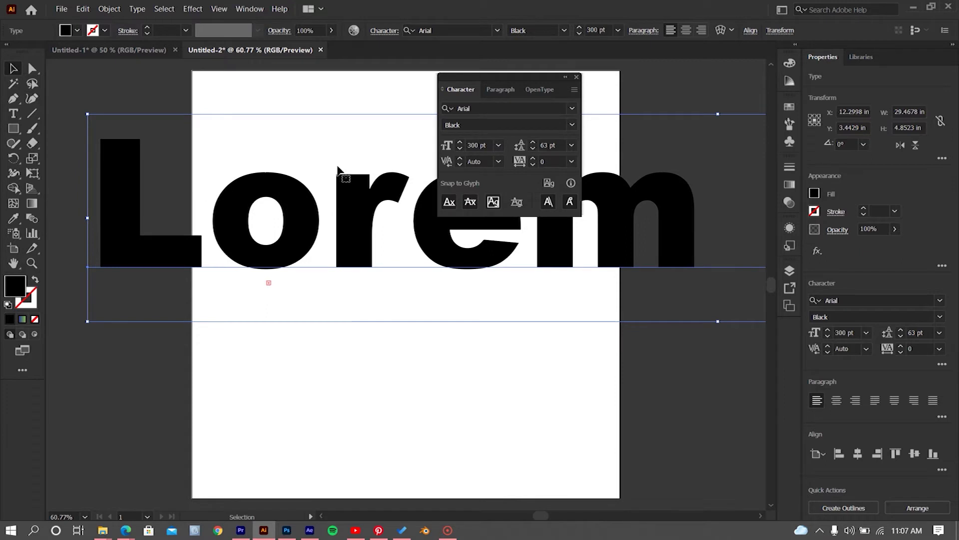
click(576, 77)
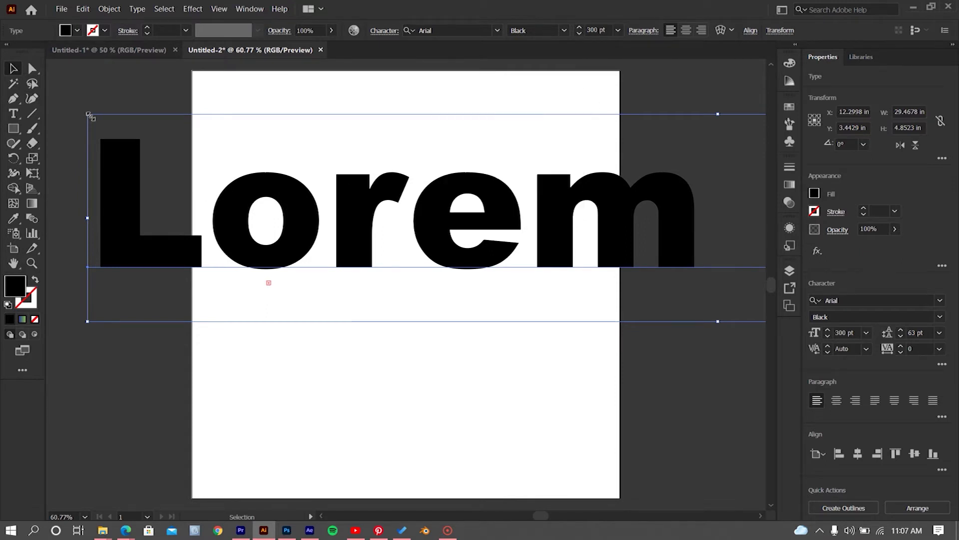
drag(89, 114, 534, 188)
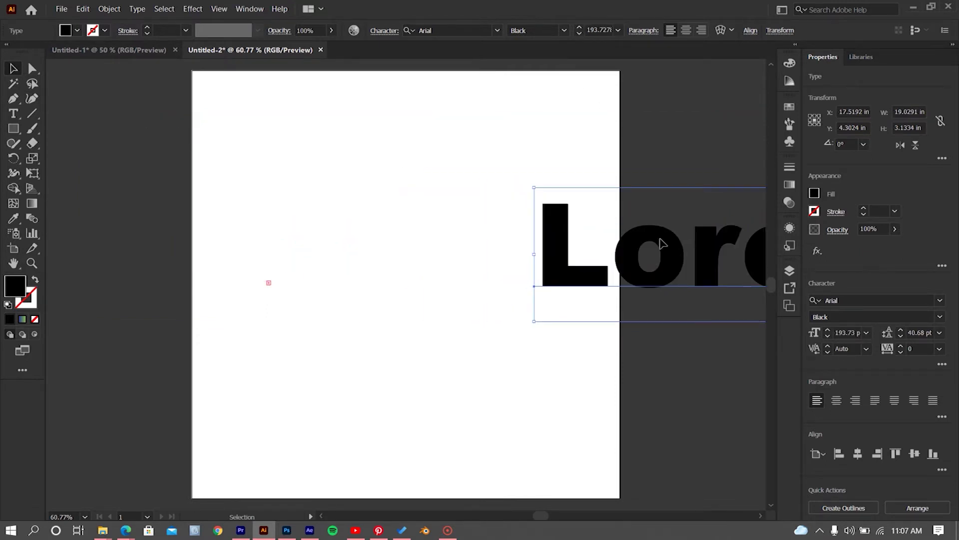
drag(662, 243, 268, 239)
drag(145, 188, 579, 232)
drag(690, 285, 327, 246)
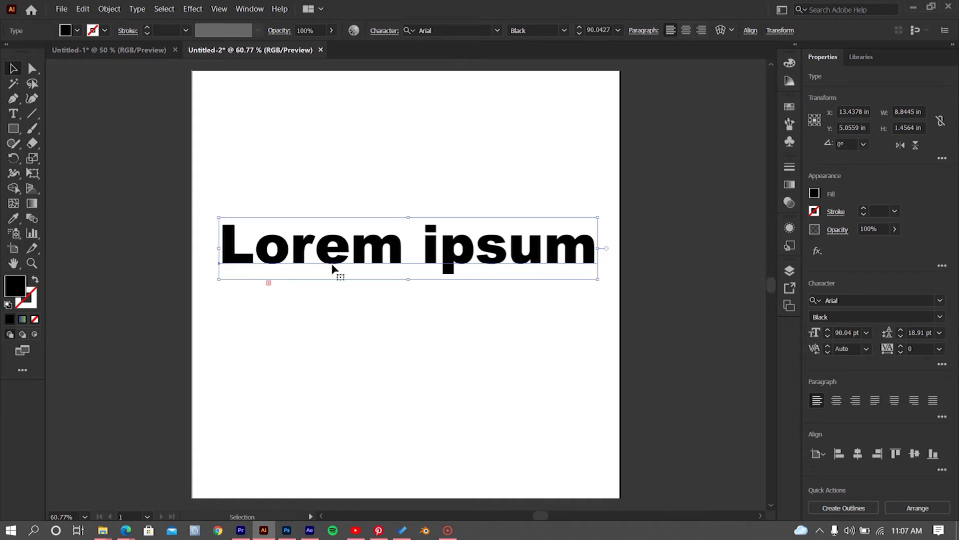
- Delete the tiny stray area type object beneath the Lorem ipsum text
click(349, 292)
click(268, 283)
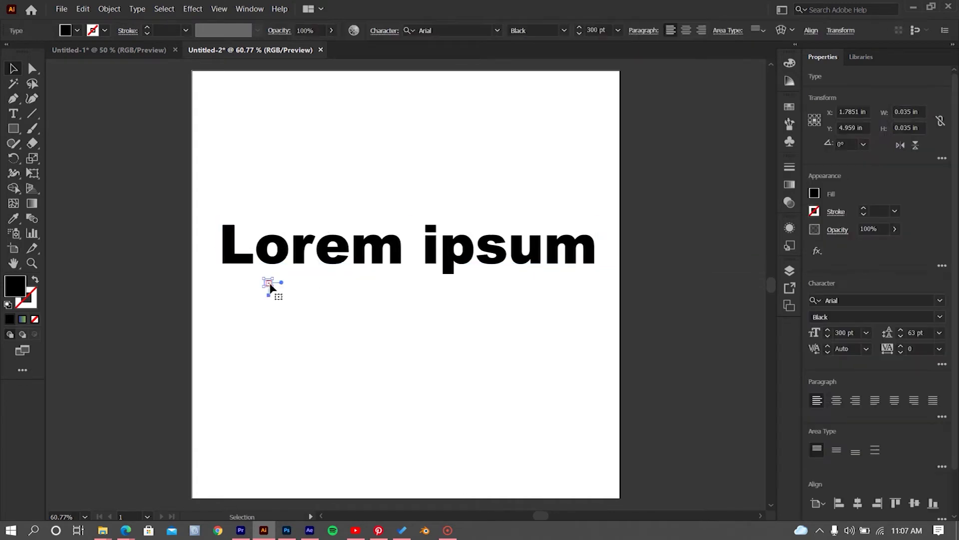
key(Delete)
- Nudge the text slightly down and break it into two lines after "Lorem"
drag(443, 264, 444, 272)
key(t)
click(409, 264)
key(Return)
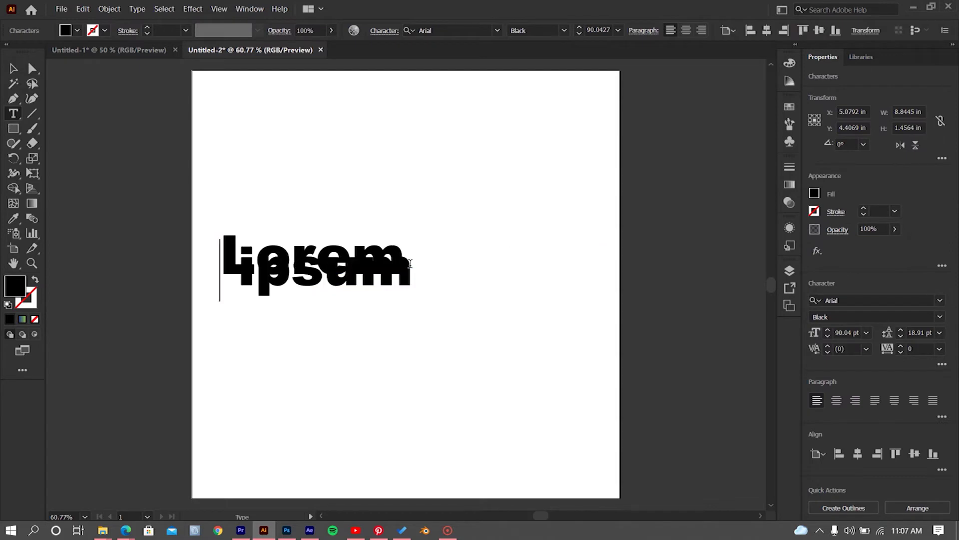
- Set the leading of the whole two-line text to 75 pt
key(ctrl+a)
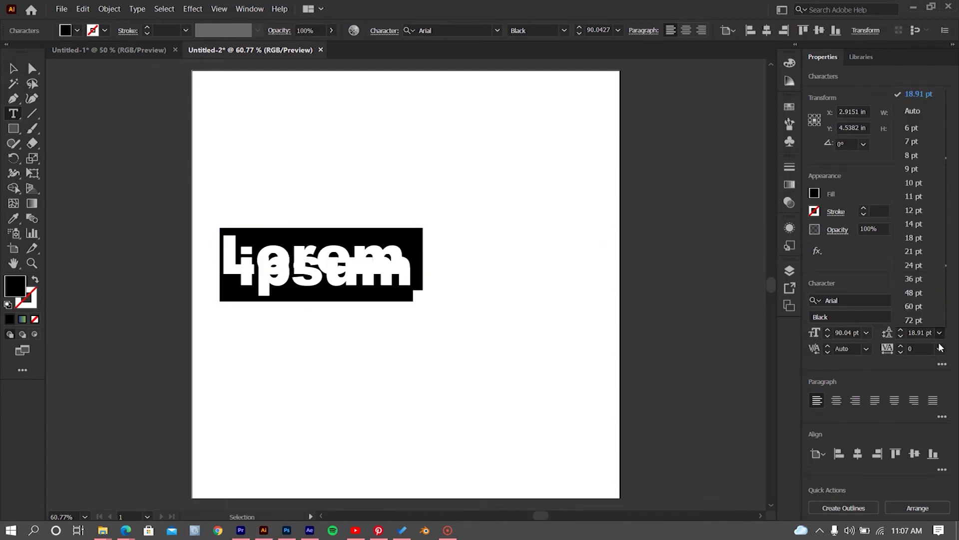
click(919, 333)
text(31)
key(Return)
key(Up)
key(Up)
key(Up)
key(Up)
key(Up)
key(Up)
key(Up)
key(Up)
key(Up)
key(Up)
key(Up)
key(Up)
key(Up)
key(Up)
key(Up)
key(Up)
key(Up)
key(Up)
key(Up)
key(Up)
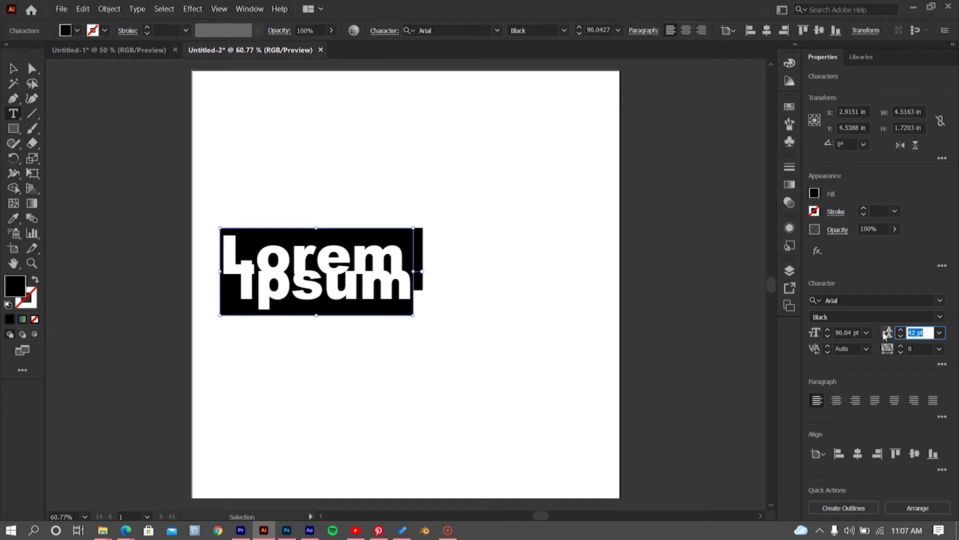
key(Up)
key(Up)
key(Up)
key(Up)
key(Up)
key(Up)
key(Up)
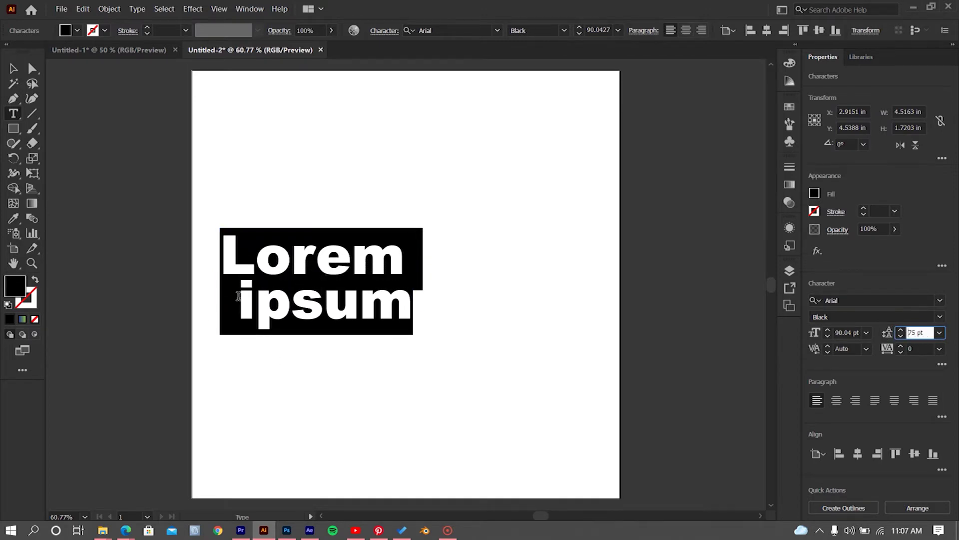
- Remove the blank space in front of "ipsum" so both lines start flush
click(238, 299)
drag(236, 298, 216, 296)
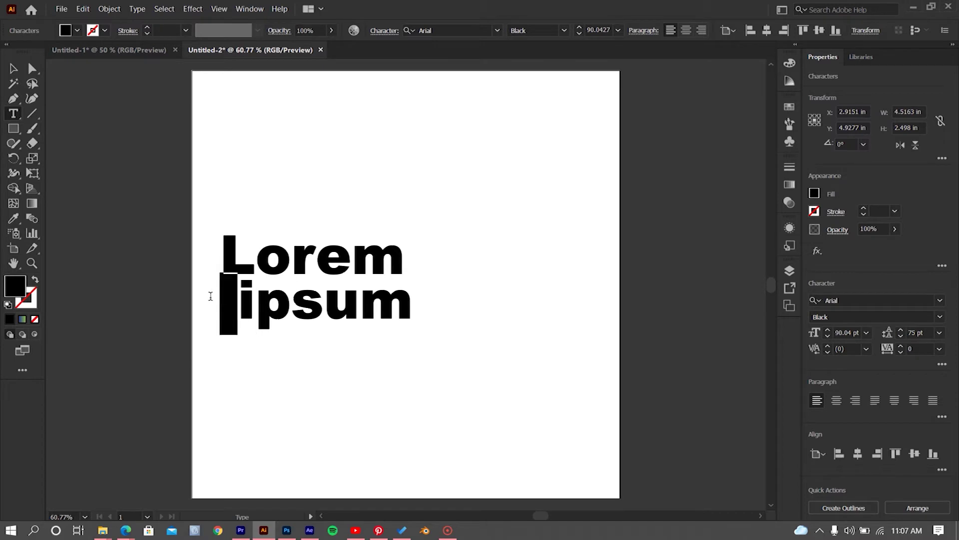
text(\)
key(BackSpace)
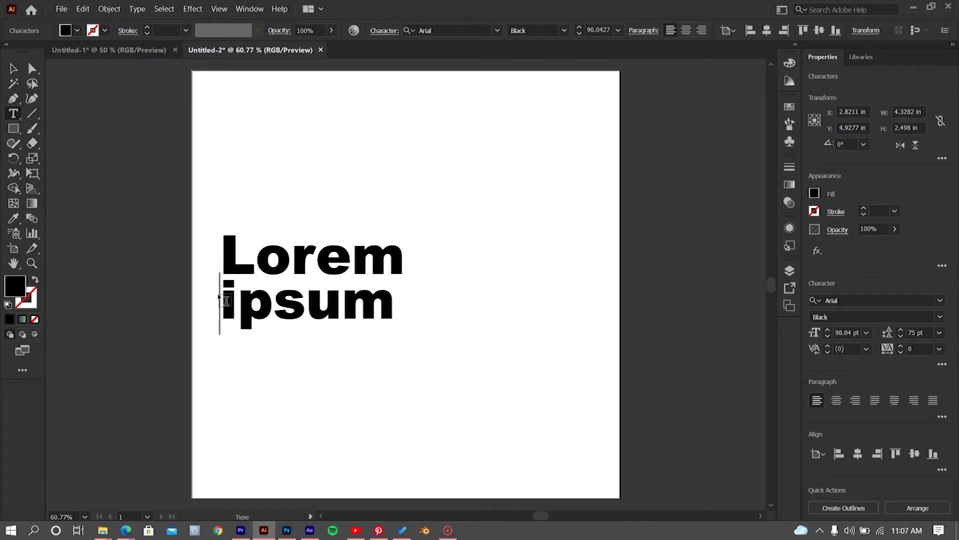
- Enlarge the two-line text to about 126 pt and reposition it around the centre of the artboard
click(13, 69)
drag(319, 265, 377, 250)
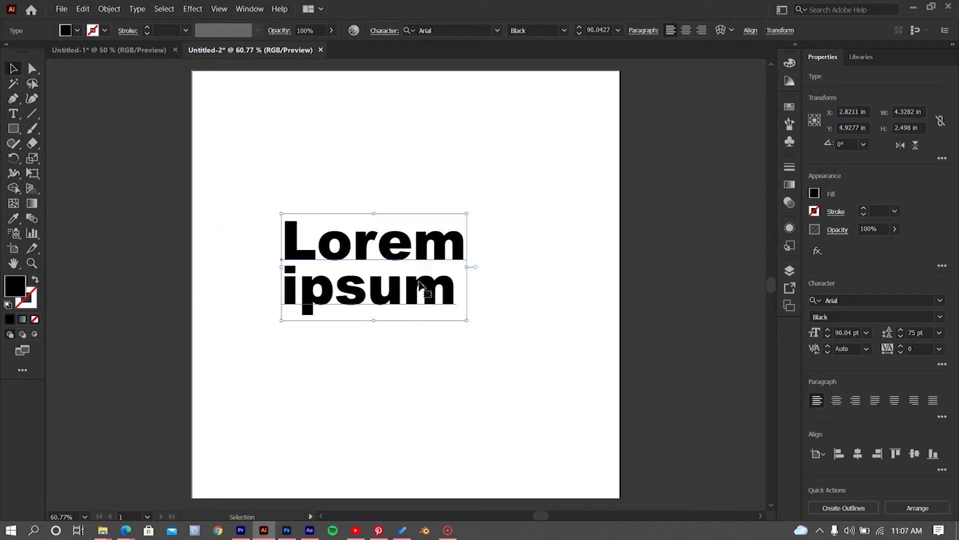
drag(466, 322, 552, 365)
mouse_move(354, 254)
mouse_down()
mouse_move(343, 257)
mouse_move(357, 248)
mouse_move(368, 272)
mouse_move(368, 257)
mouse_up()
click(457, 372)
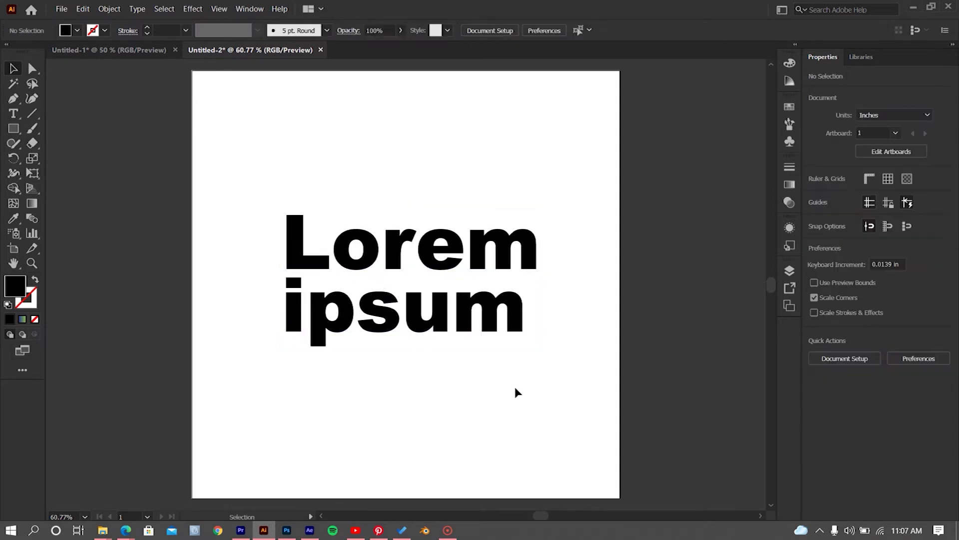
drag(460, 308, 429, 324)
click(508, 345)
- Try to fill the live text with the linear blue-to-green gradient and view the swatches of its first color stop
click(486, 313)
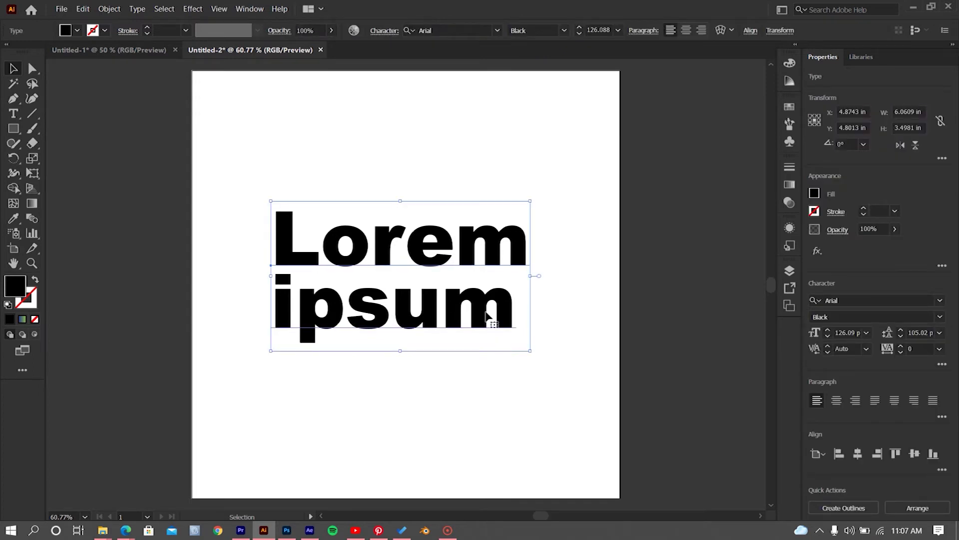
click(790, 184)
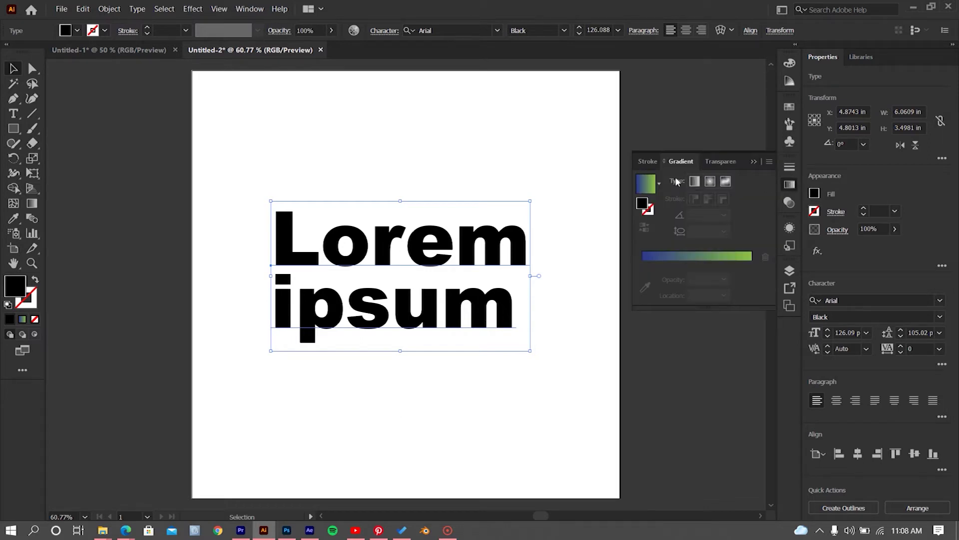
click(649, 184)
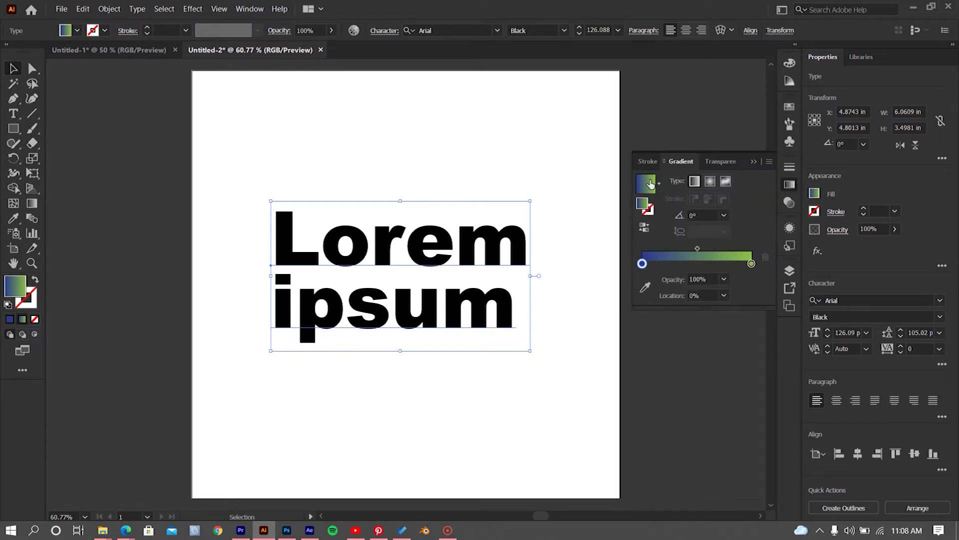
double_click(643, 265)
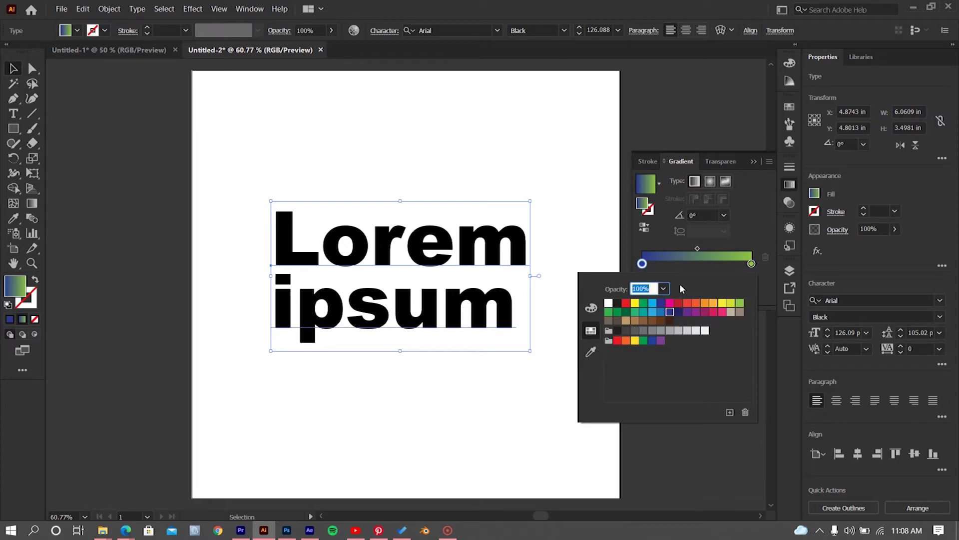
click(737, 228)
click(753, 161)
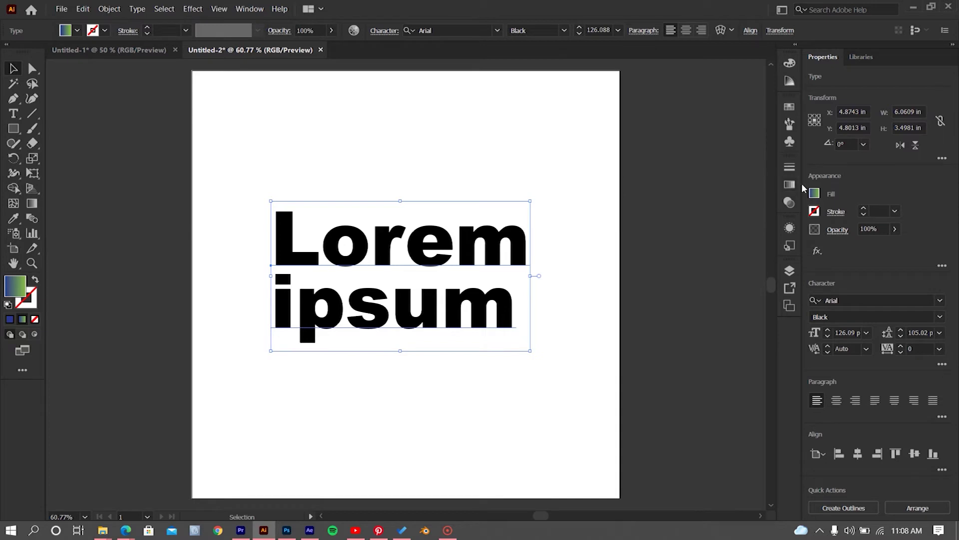
- Try to fill the live text with the White, Black gradient swatch
click(816, 195)
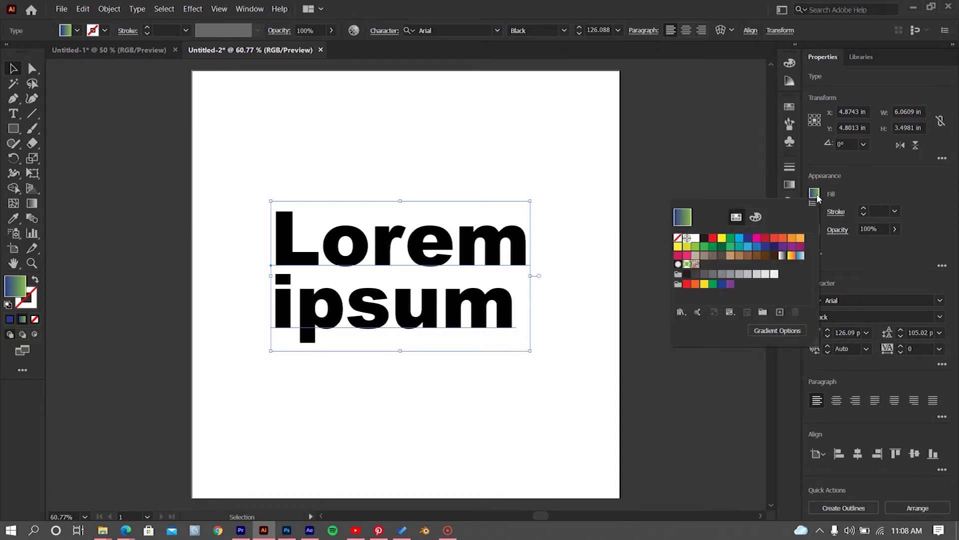
click(783, 255)
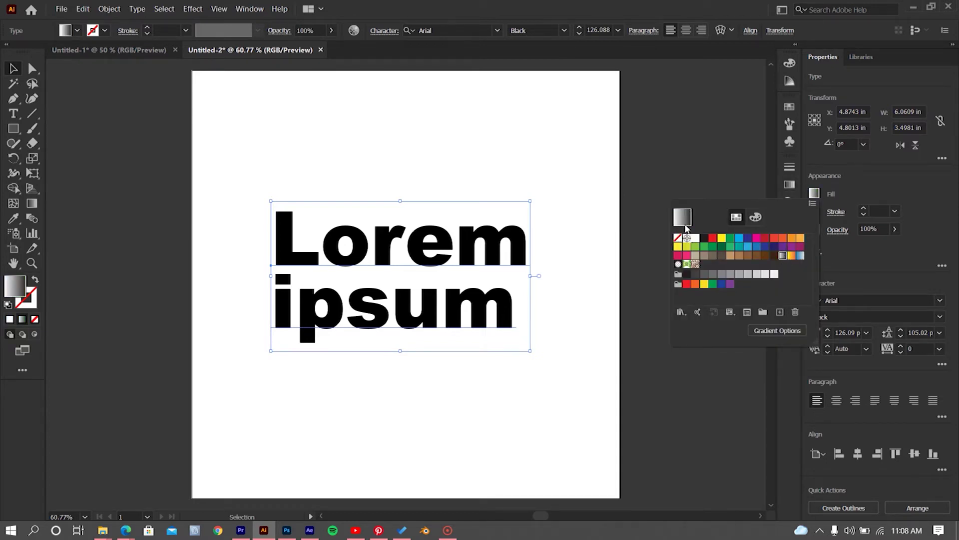
click(294, 144)
click(362, 267)
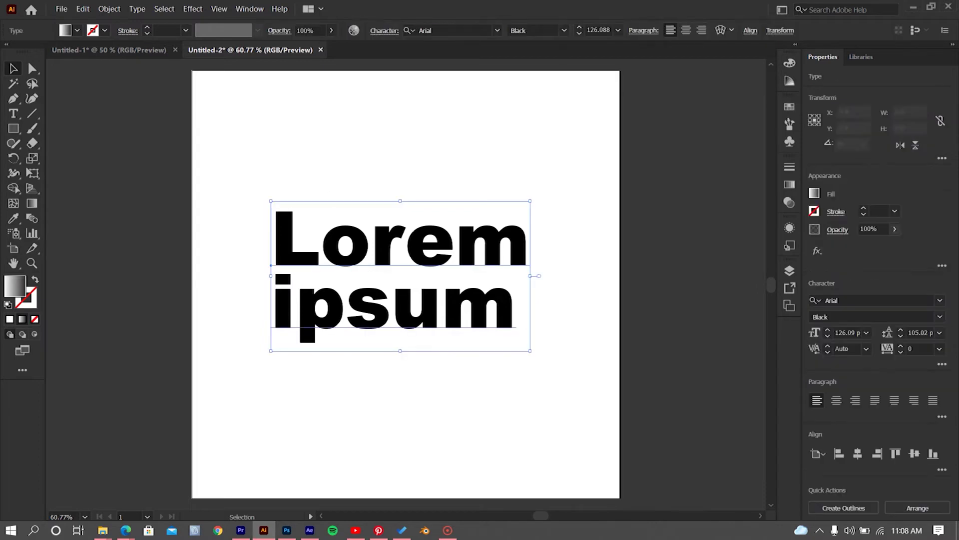
- Apply the Orange, Yellow gradient swatch to the text and move the text down on the artboard
click(814, 195)
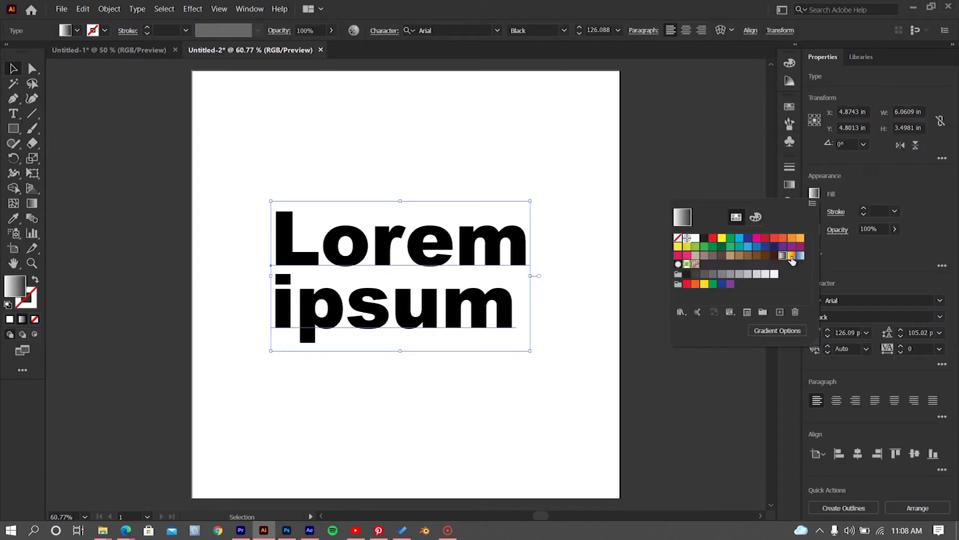
click(791, 256)
double_click(792, 256)
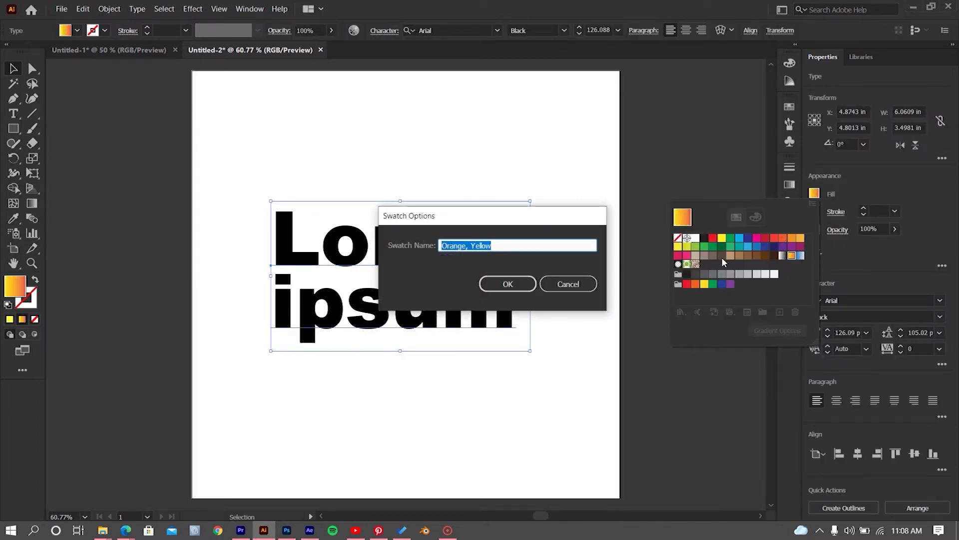
click(581, 283)
click(412, 256)
drag(399, 269, 403, 339)
- Draw a gradient-filled square about 3.09 in wide above the text and shift it slightly to the right
key(m)
drag(232, 113, 365, 244)
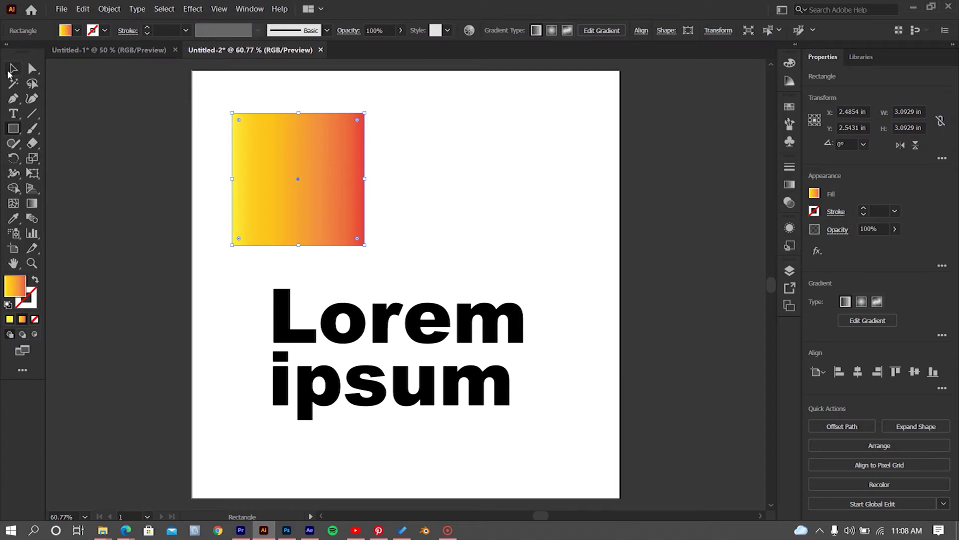
click(9, 71)
drag(327, 200, 356, 200)
click(813, 193)
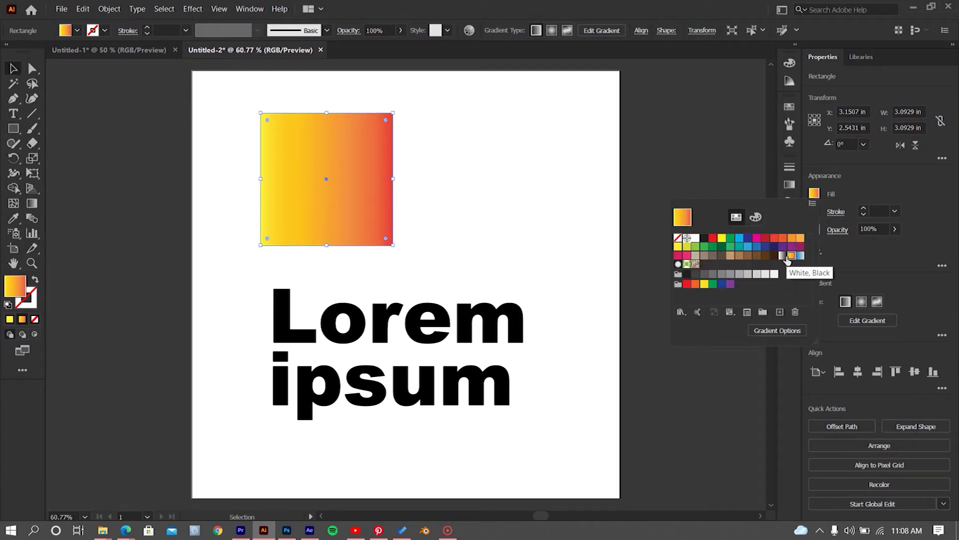
click(564, 119)
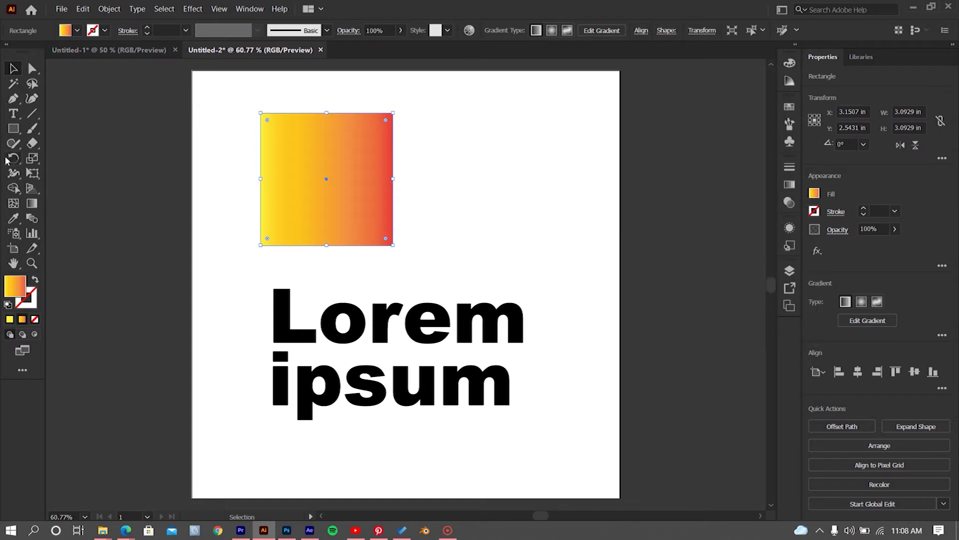
- Draw a second square about 3.09 in wide beside the first and fill it with the White, Black gradient swatch
click(13, 129)
drag(438, 114, 540, 245)
click(813, 194)
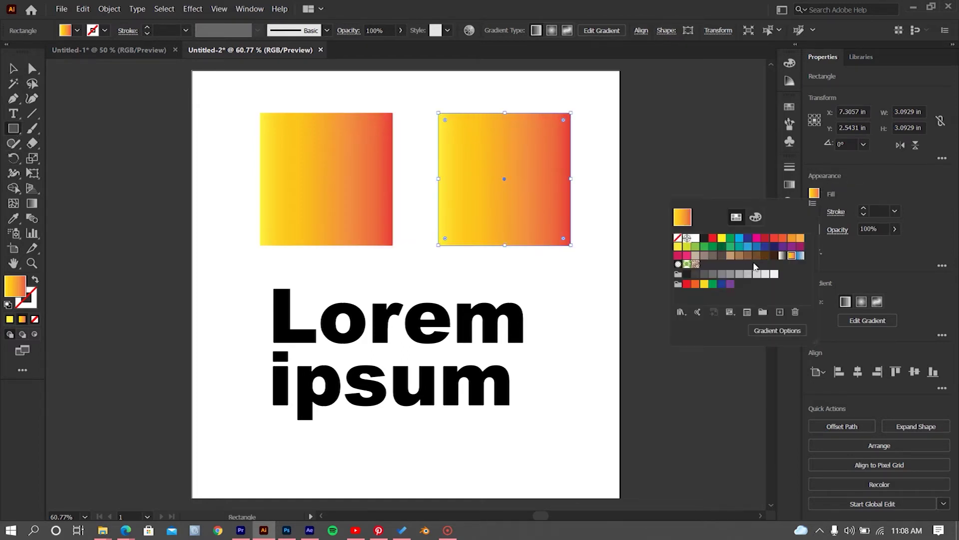
click(783, 256)
- Recolor the second square's gradient with yellow at the start stop and light green at the end stop
click(785, 330)
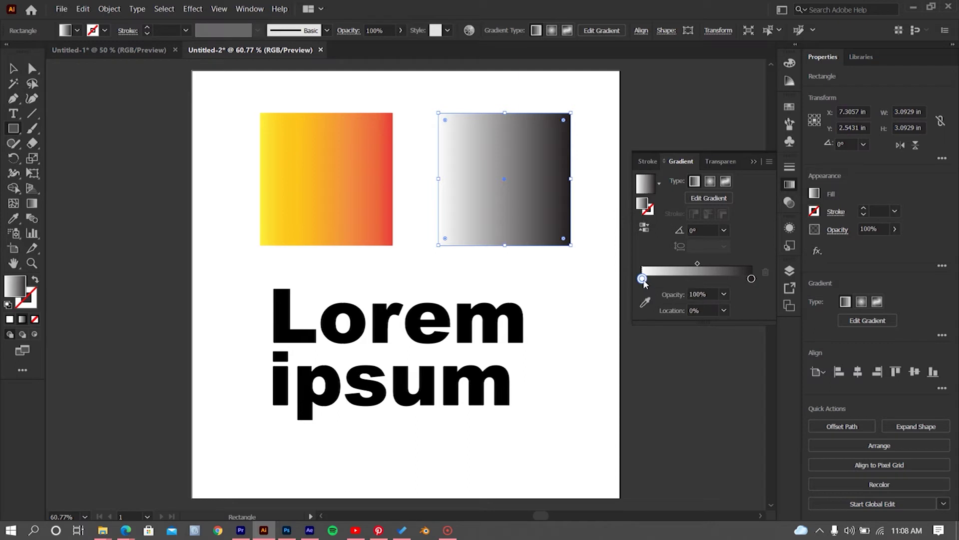
double_click(643, 279)
click(635, 319)
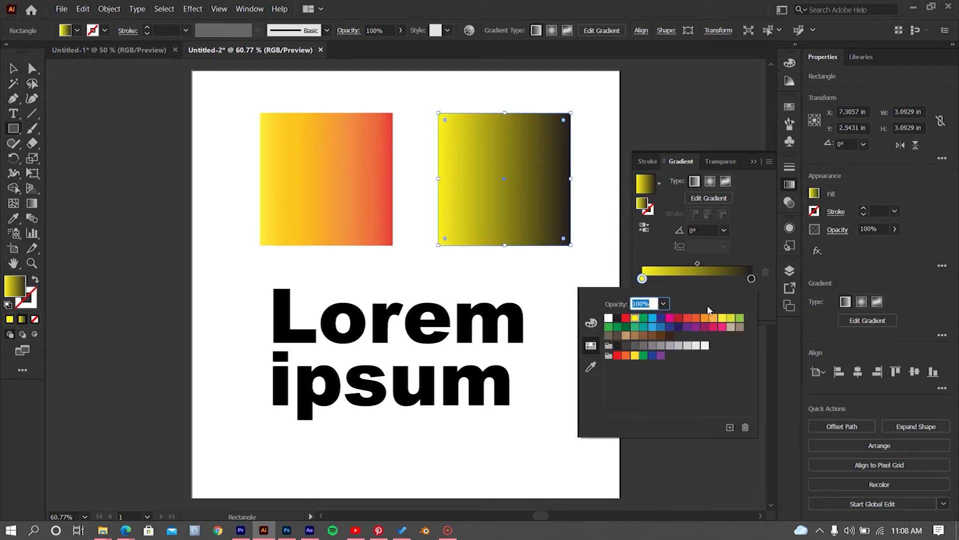
double_click(751, 279)
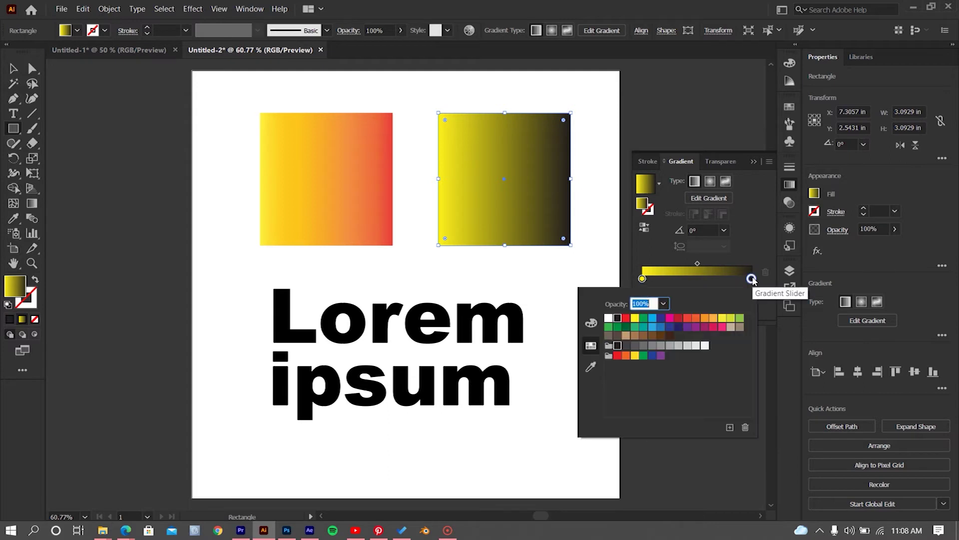
click(680, 319)
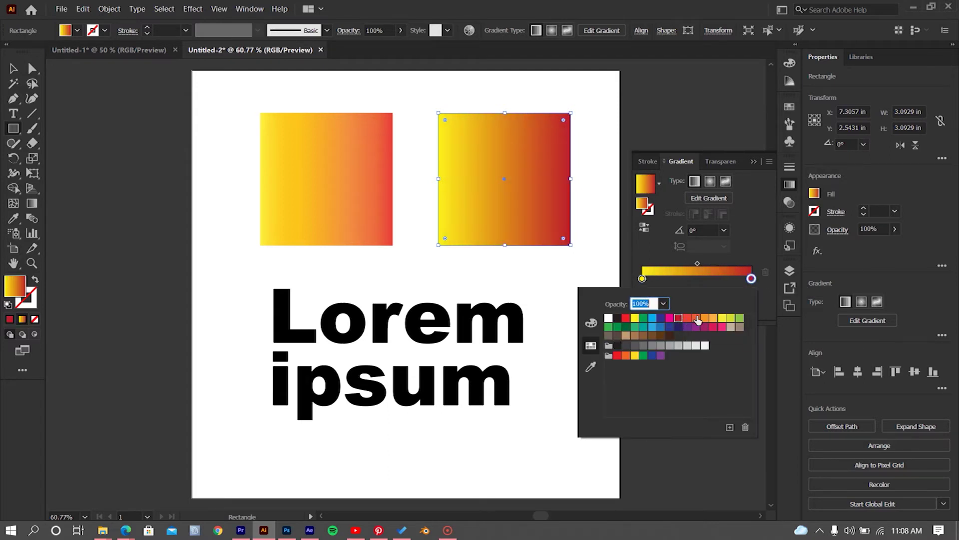
click(723, 318)
click(740, 318)
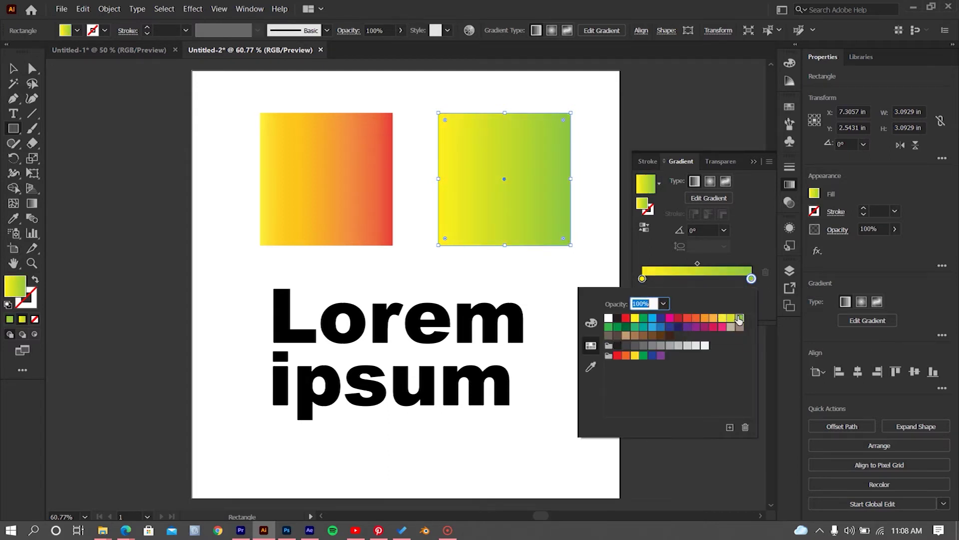
- Try various swatch colors on the end stop of the second square's gradient, finishing with a teal green
click(722, 319)
click(731, 319)
click(714, 319)
click(705, 319)
click(695, 318)
click(688, 318)
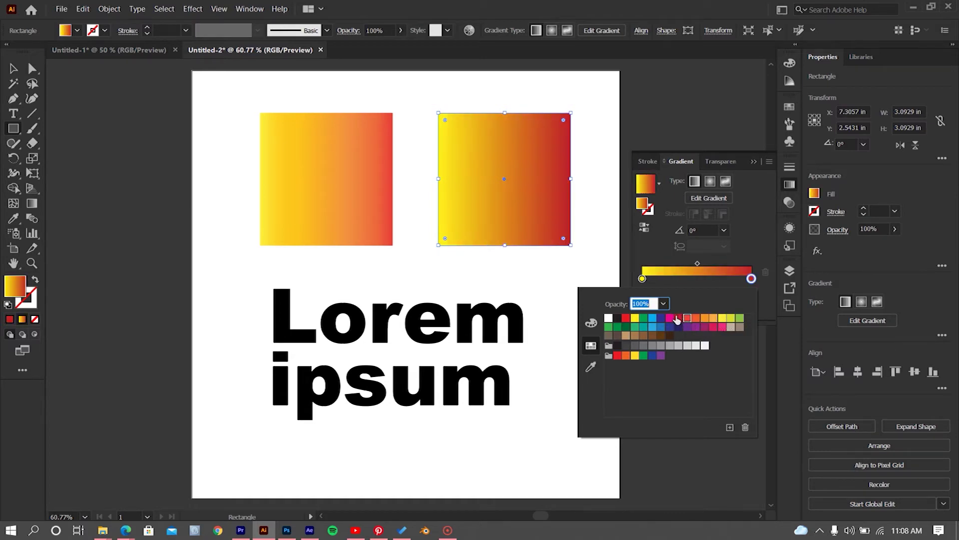
click(660, 318)
click(644, 319)
click(625, 318)
click(617, 319)
click(643, 322)
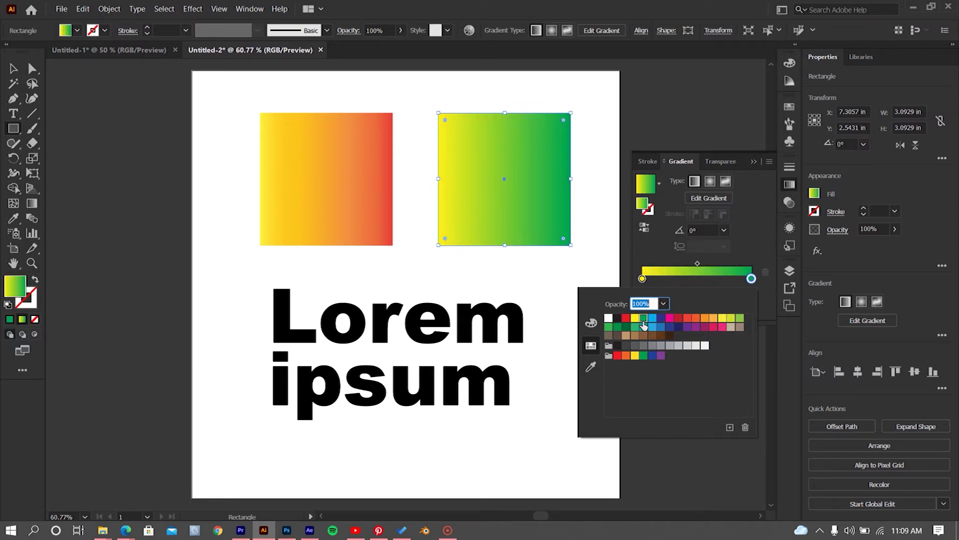
click(661, 318)
click(723, 319)
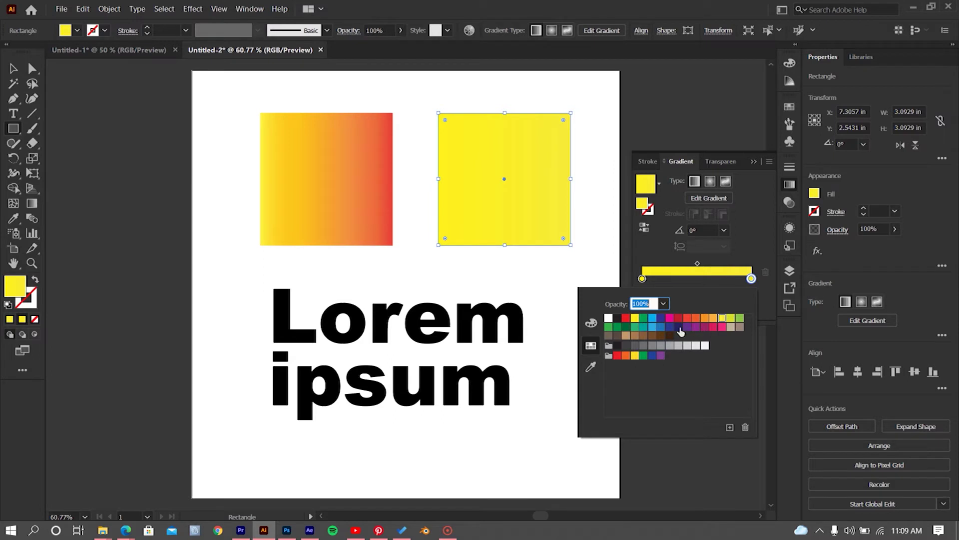
click(706, 318)
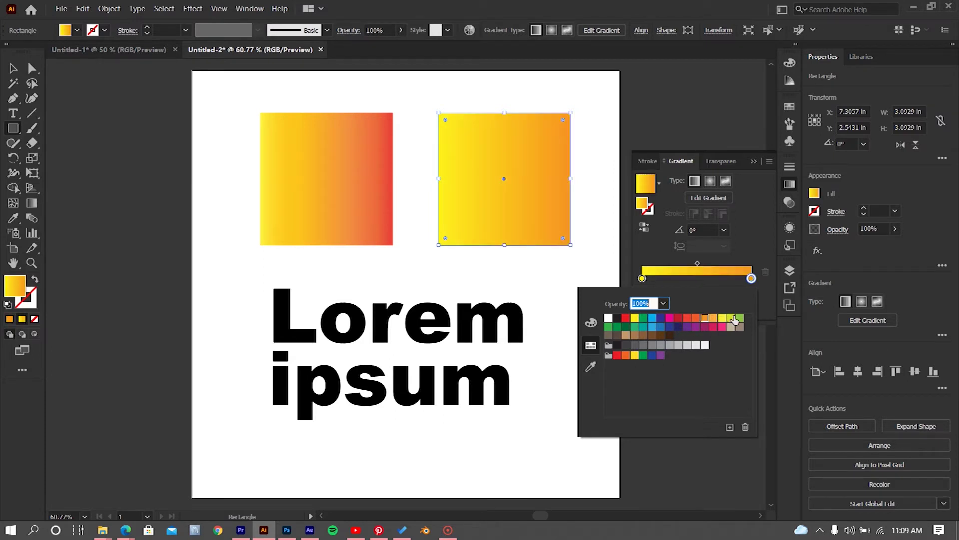
click(735, 319)
click(723, 327)
click(687, 326)
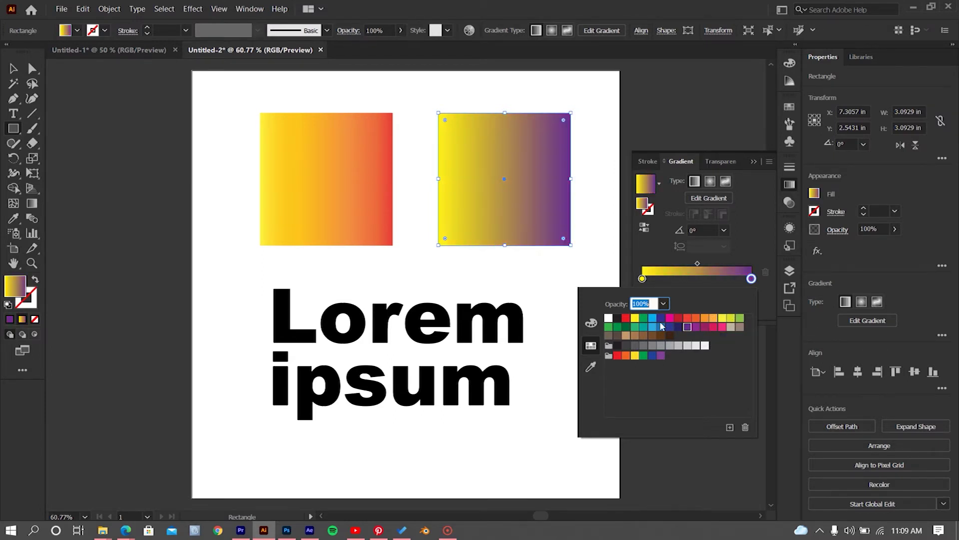
click(653, 327)
click(751, 165)
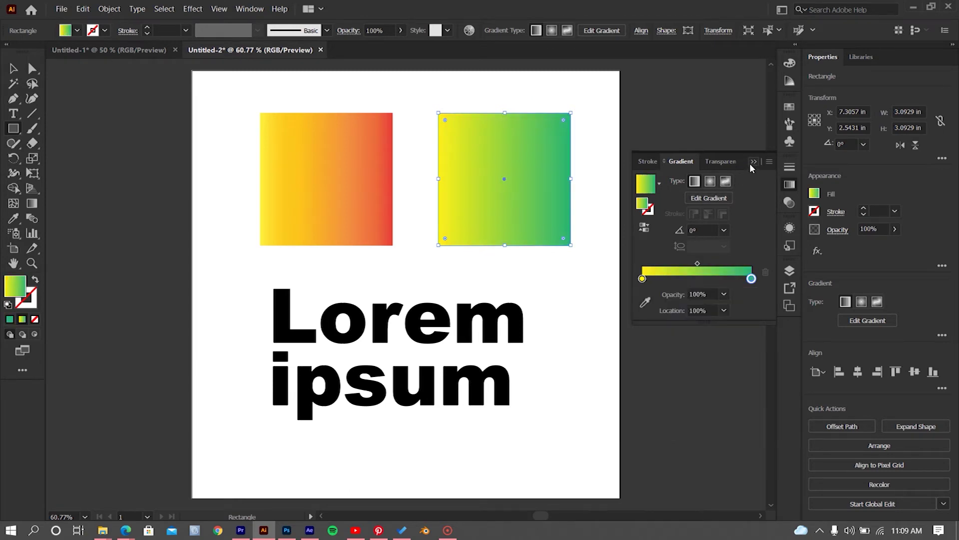
click(755, 161)
- Select both gradient squares above the text and delete them
click(13, 69)
drag(235, 131, 592, 174)
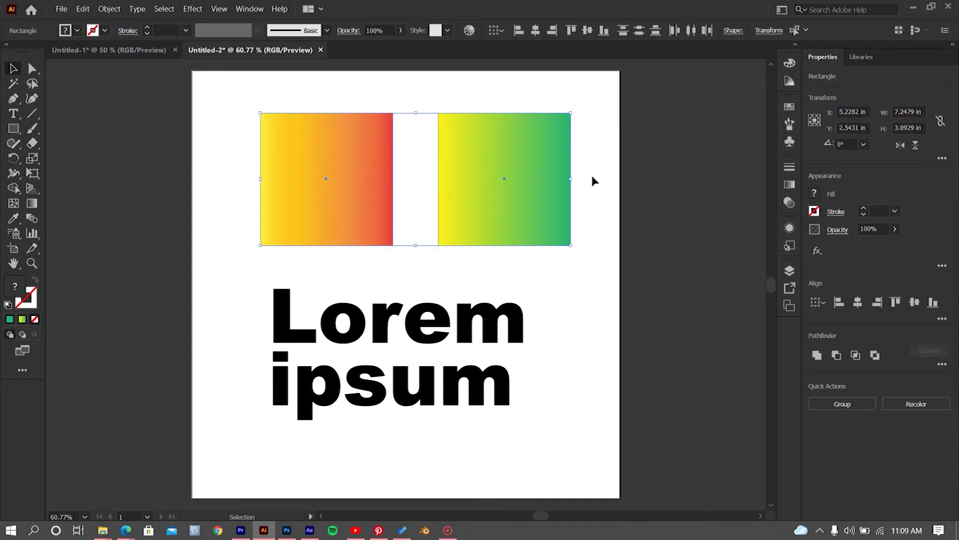
key(Delete)
- Move the two-line text up toward the middle of the artboard
drag(551, 272, 393, 313)
click(498, 370)
click(462, 317)
click(507, 383)
click(443, 313)
click(477, 327)
click(475, 334)
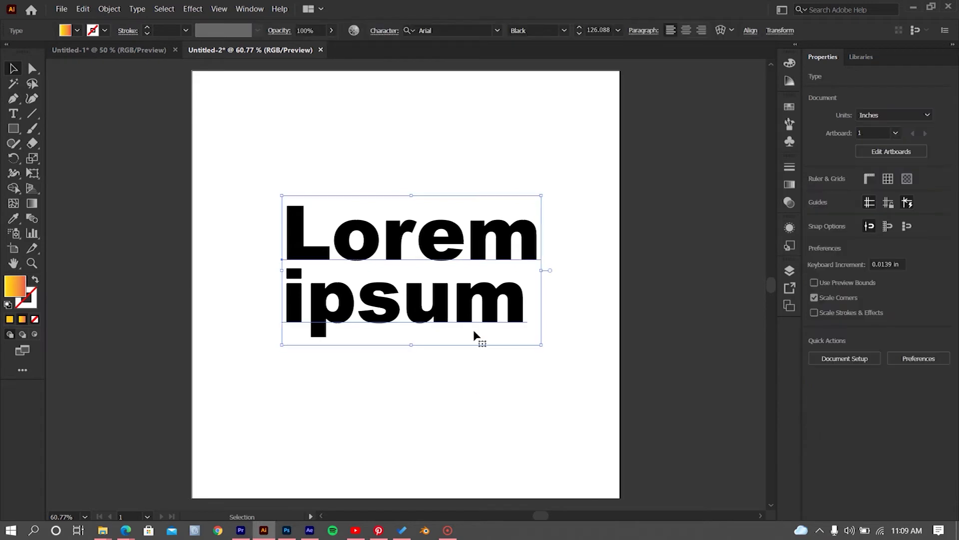
click(814, 193)
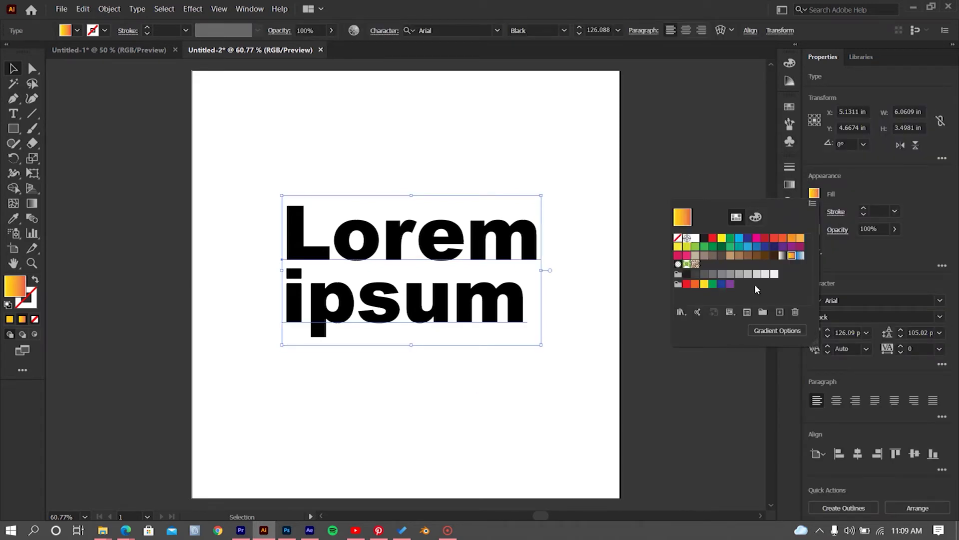
click(817, 195)
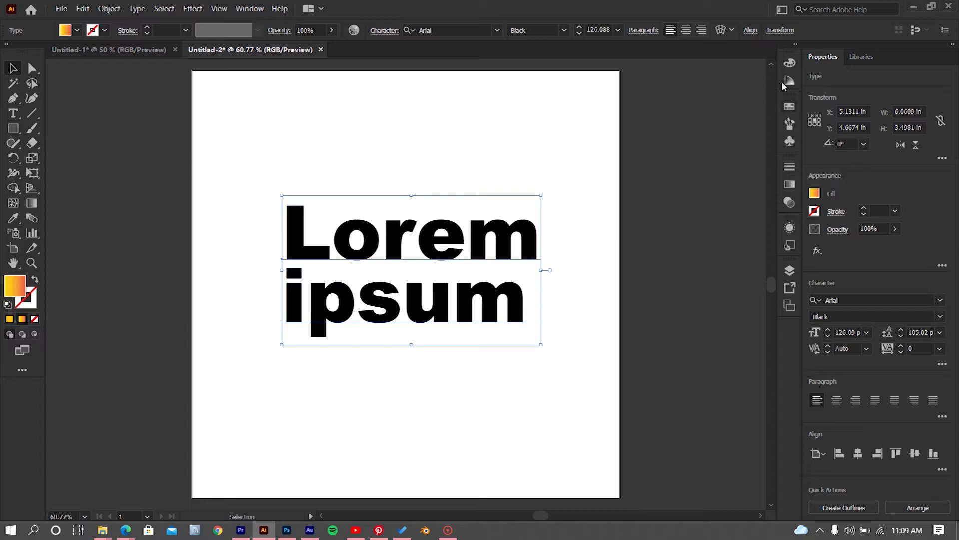
- Switch the workspace to Essentials and return it to Essentials Classic
click(779, 11)
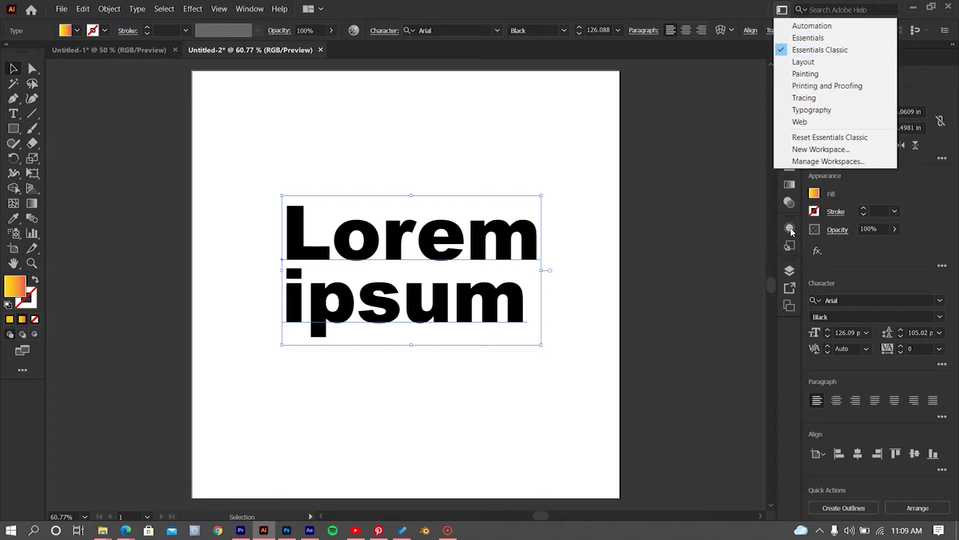
click(799, 38)
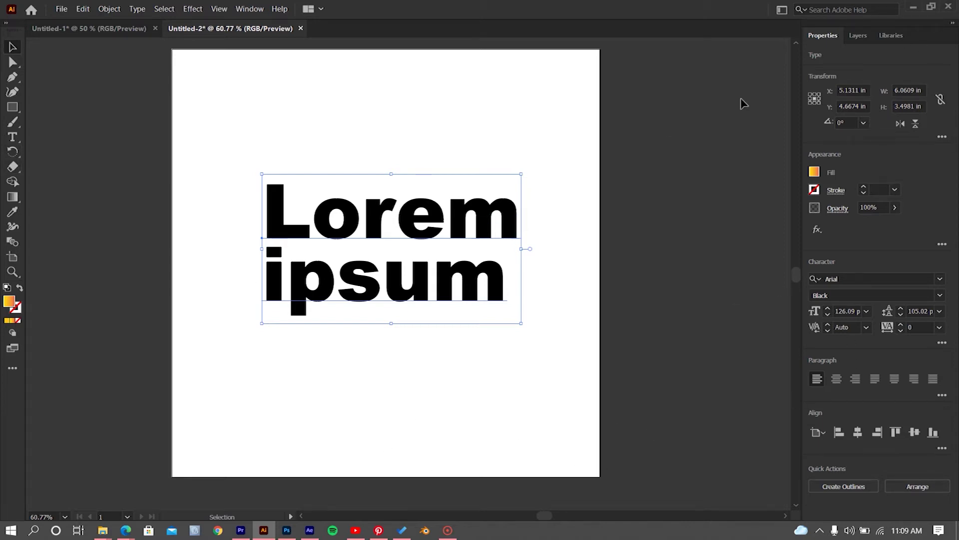
click(782, 14)
click(794, 36)
click(782, 10)
click(802, 47)
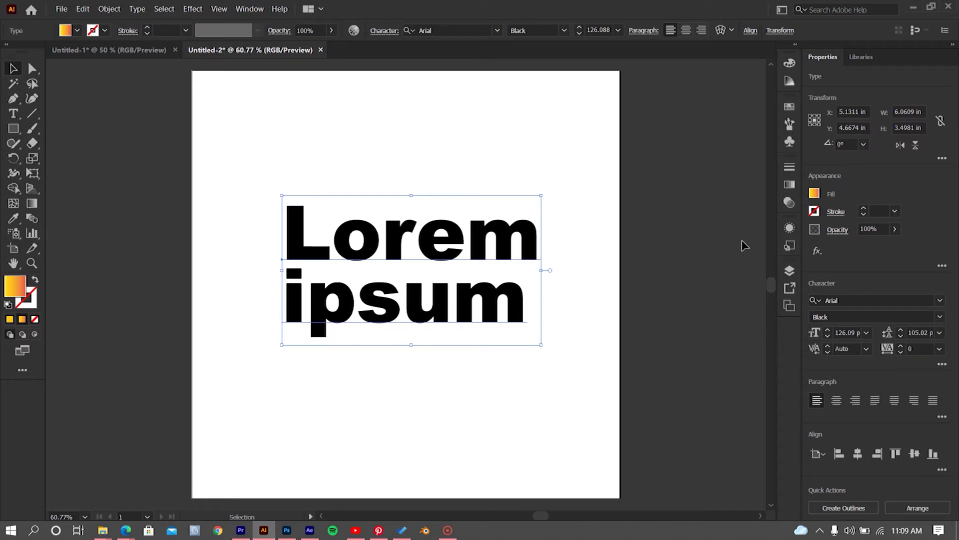
- Add a new fill to the text's appearance and set it to the White, Black gradient swatch
click(792, 230)
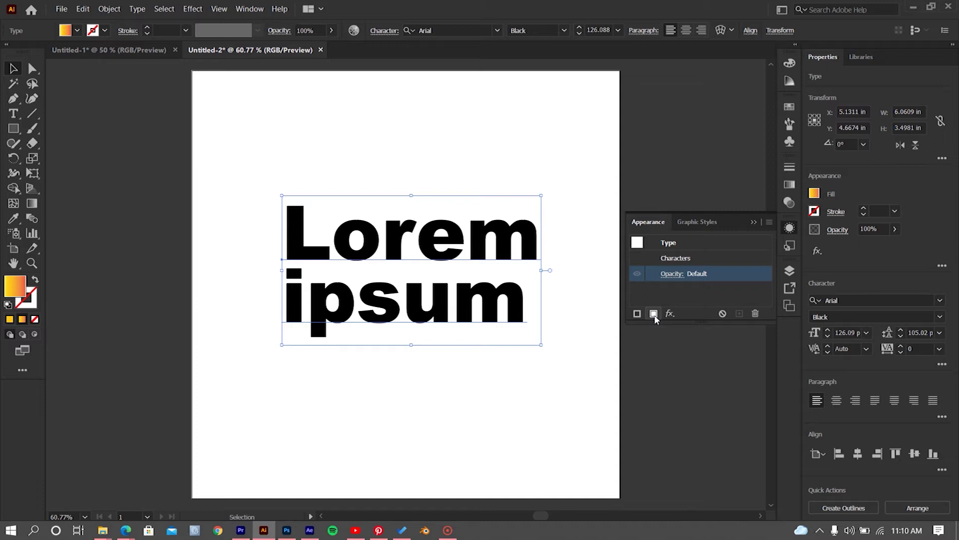
click(654, 315)
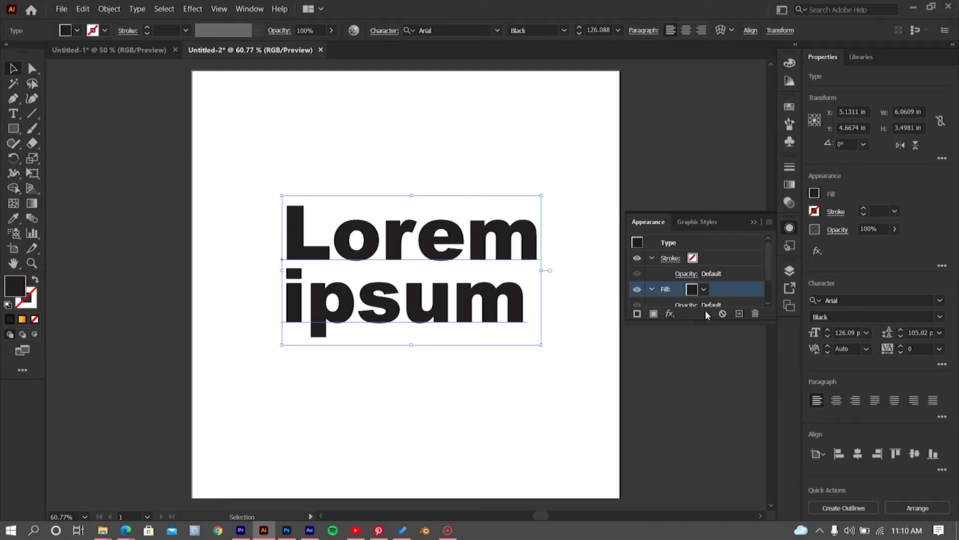
drag(699, 324, 701, 407)
click(693, 289)
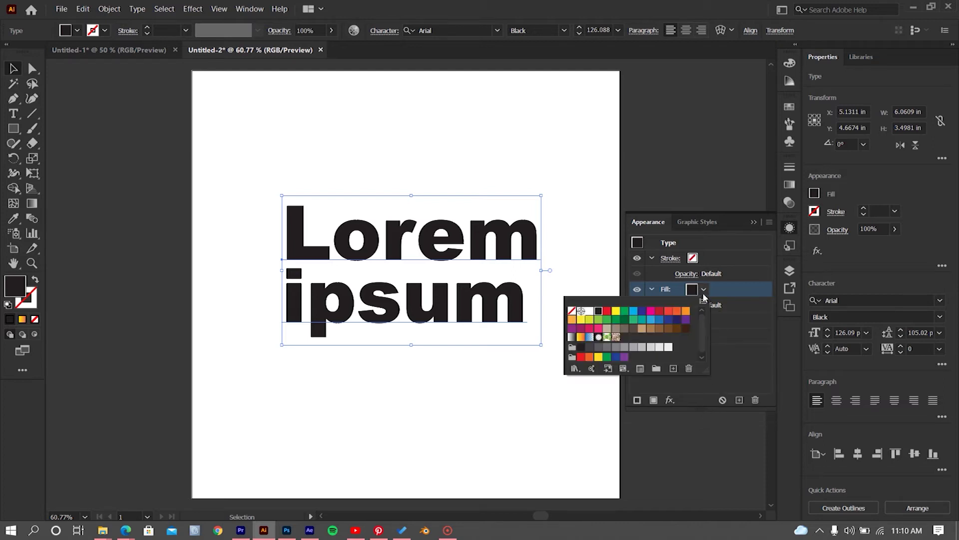
click(573, 338)
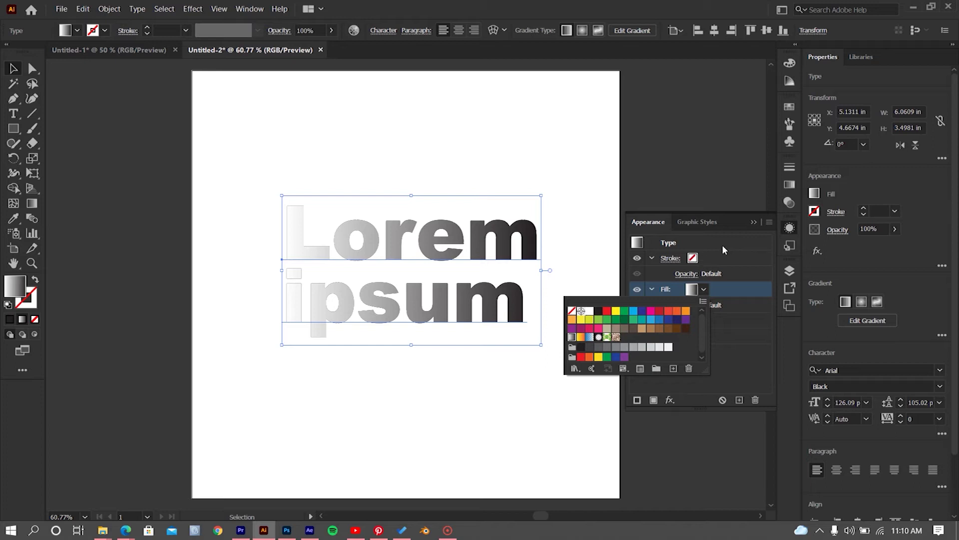
click(786, 227)
click(786, 228)
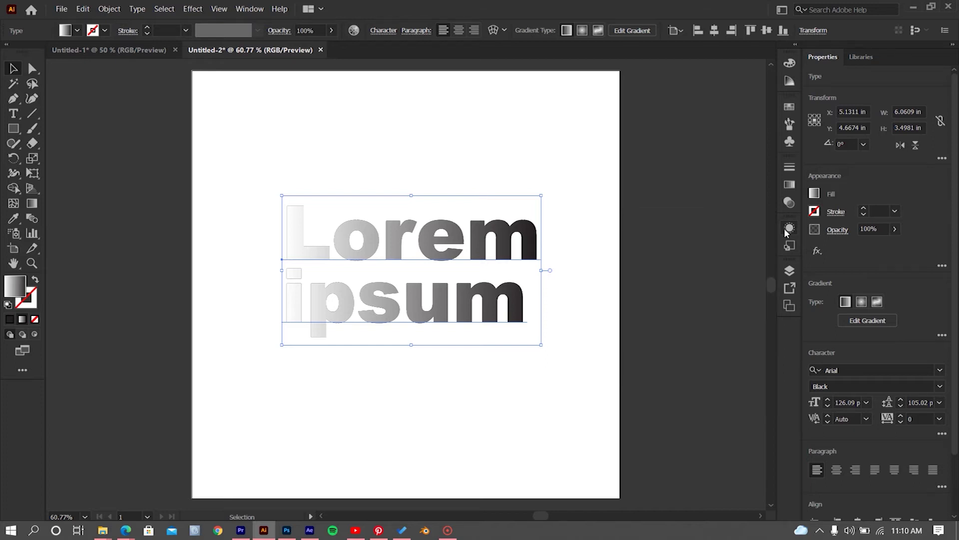
- Recolor the text's gradient with magenta at the start stop and orange (C=0 M=50 Y=100 K=0) at the end stop
click(814, 194)
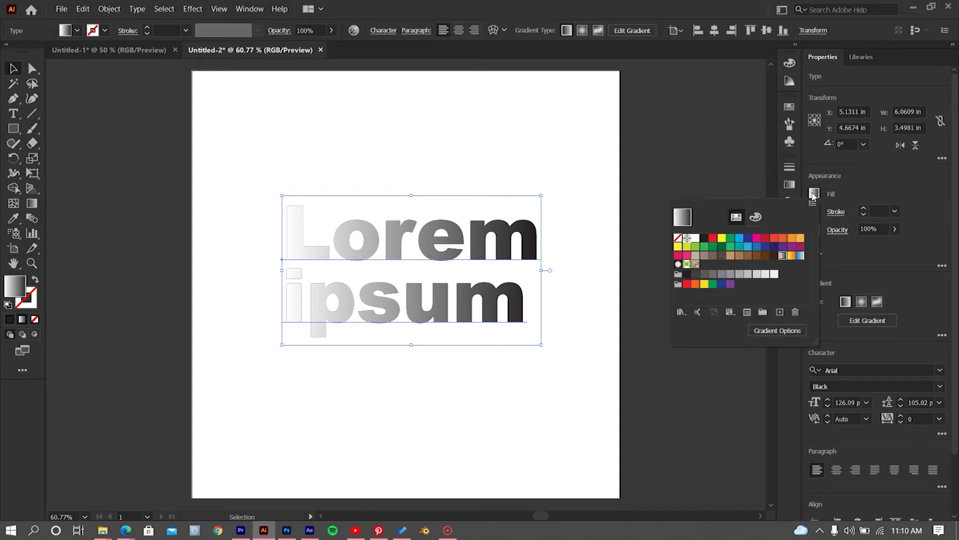
click(776, 330)
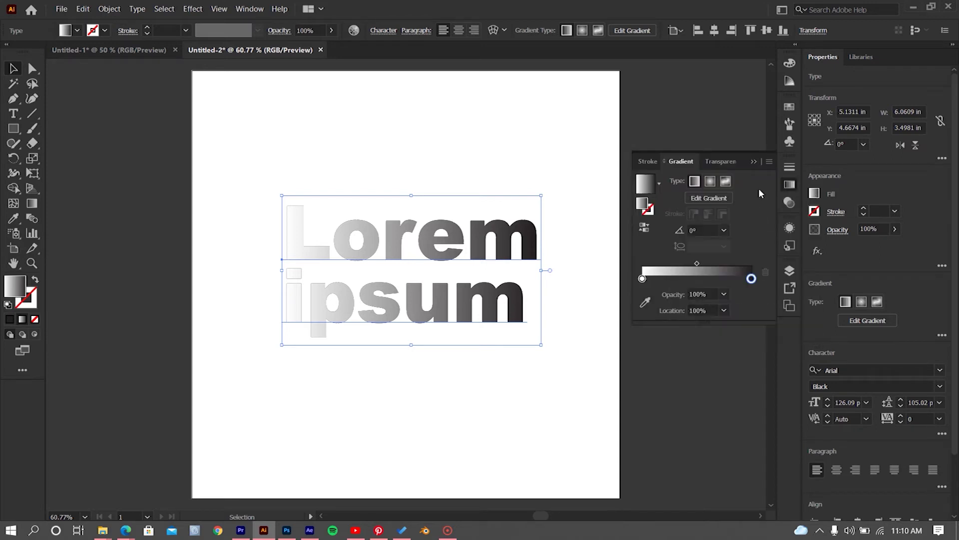
click(643, 279)
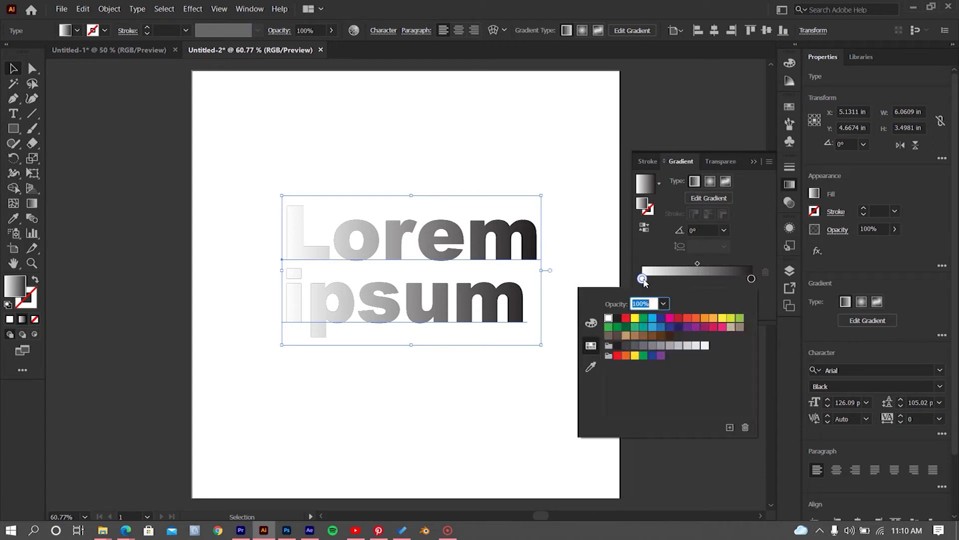
double_click(642, 279)
click(670, 317)
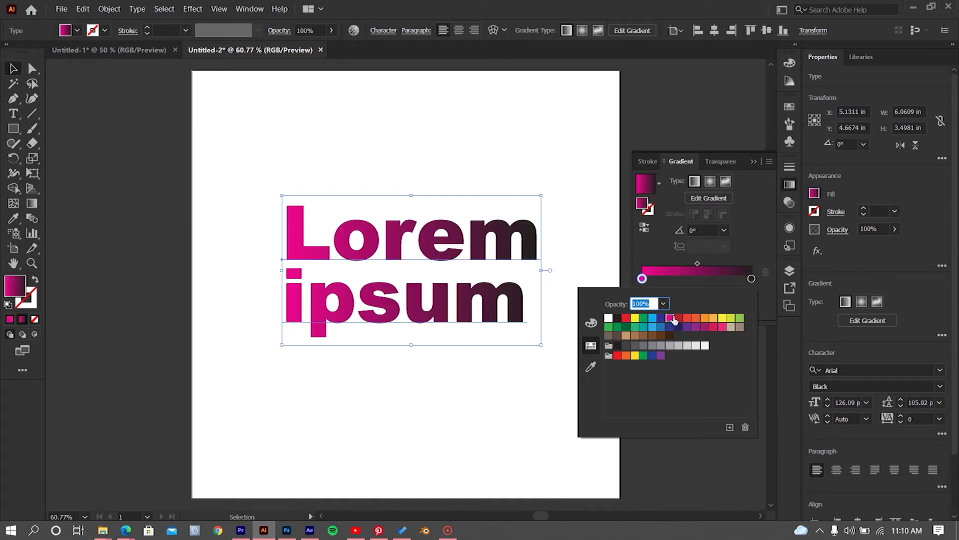
double_click(751, 278)
click(705, 318)
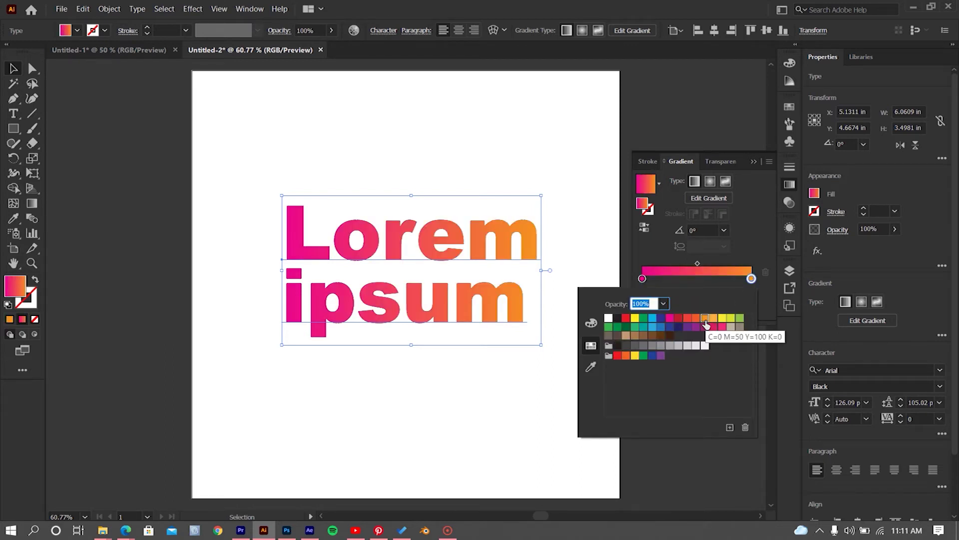
click(752, 160)
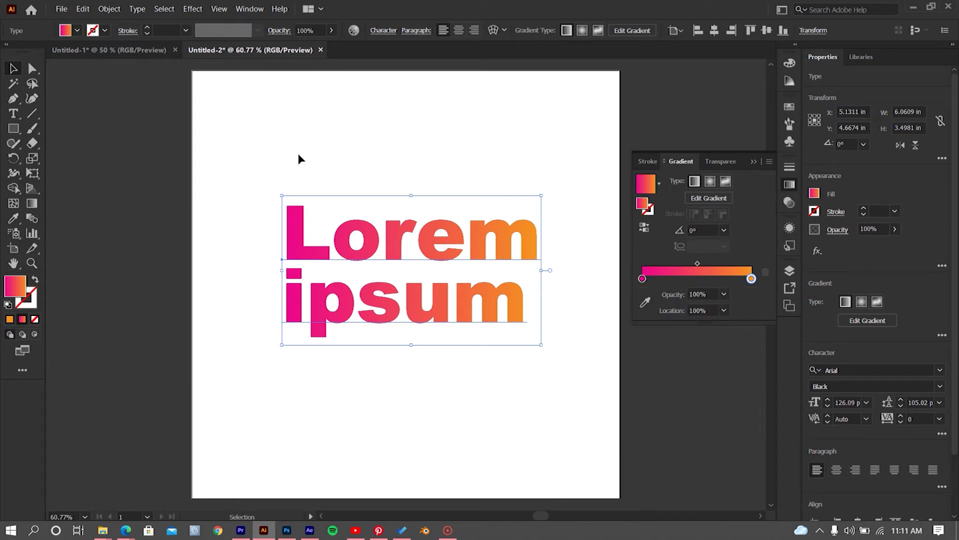
click(753, 161)
- Move the gradient text slightly down on the artboard and deselect it
click(507, 176)
drag(477, 253, 473, 269)
click(379, 185)
click(394, 254)
click(361, 175)
- Draw a 10 by 10 in square covering the whole artboard and fill it with black
click(14, 128)
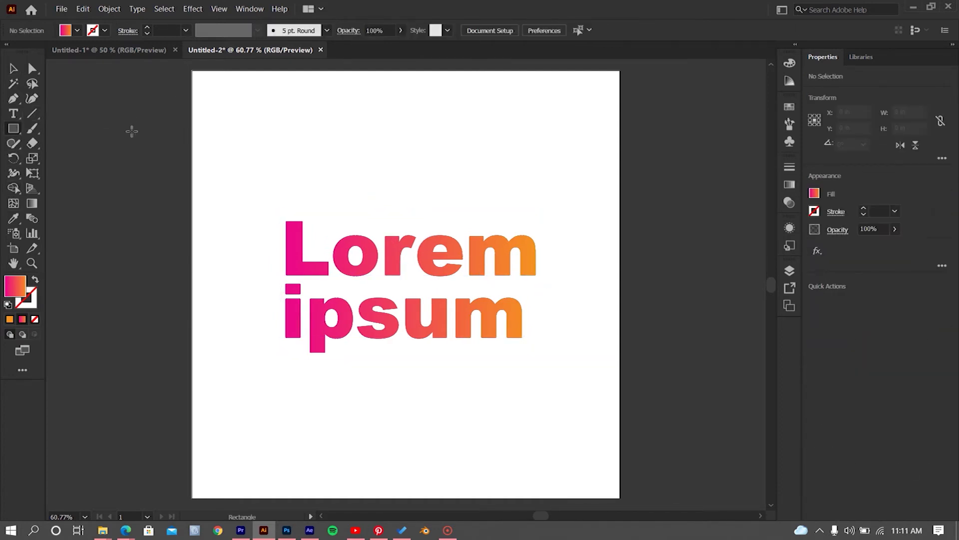
drag(192, 71, 620, 498)
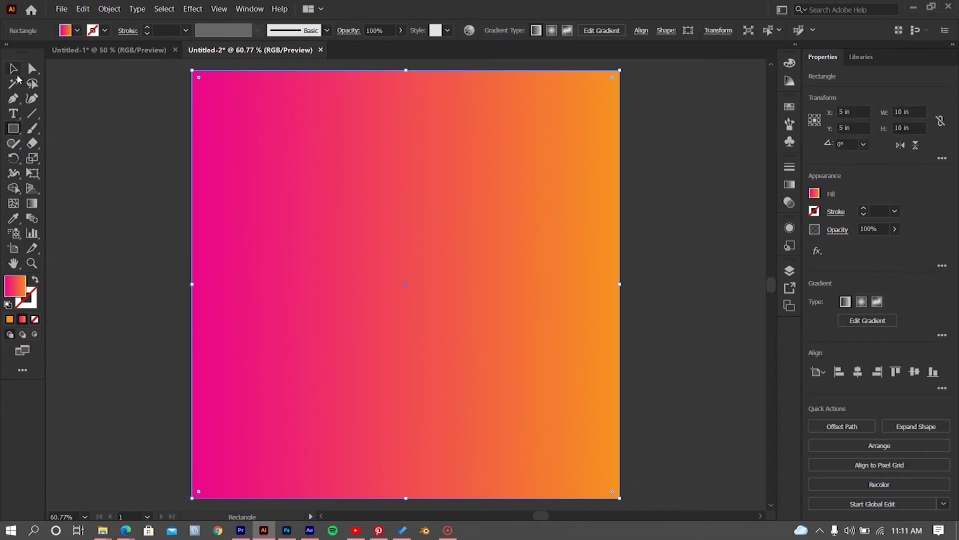
click(15, 72)
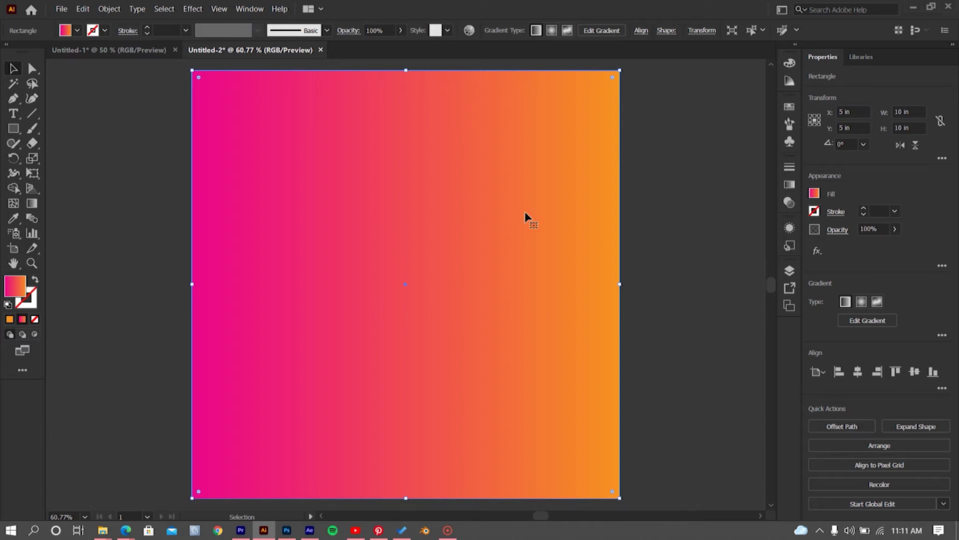
click(814, 196)
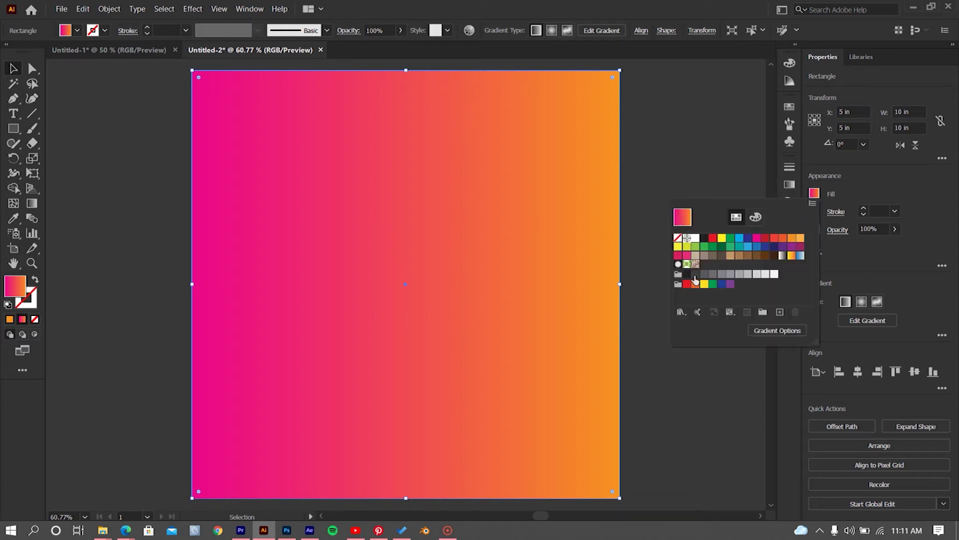
click(687, 274)
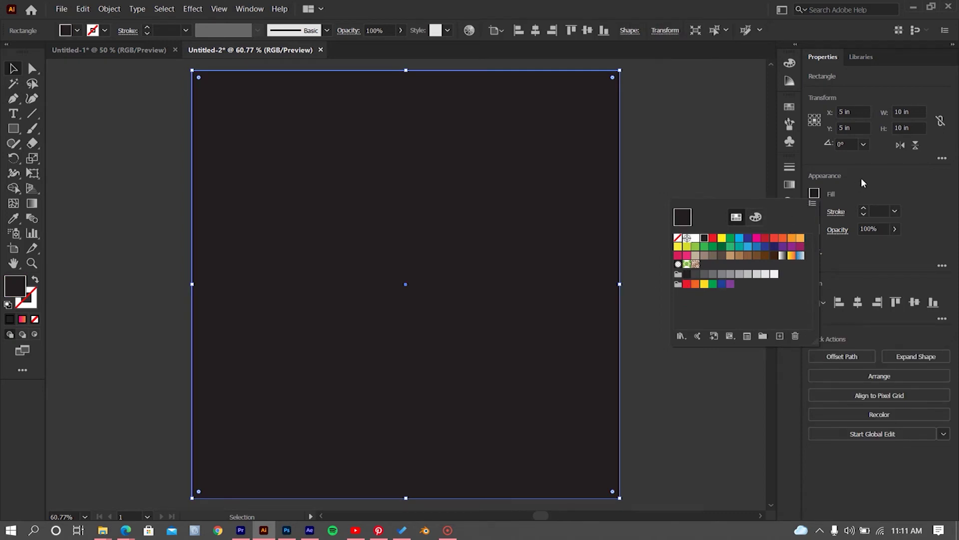
click(861, 179)
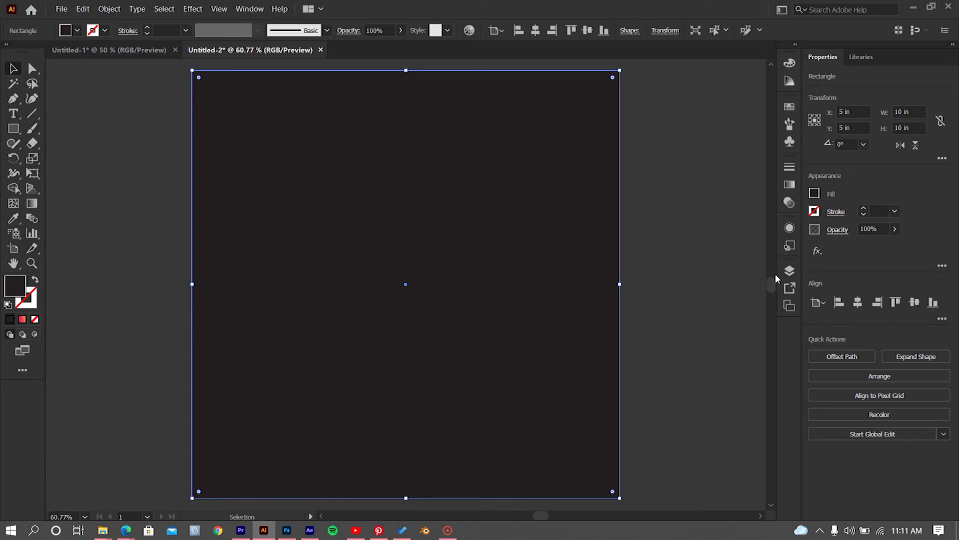
- Separate the Layers panel from the Asset Export and Artboards group and dock it on its own below them
click(789, 305)
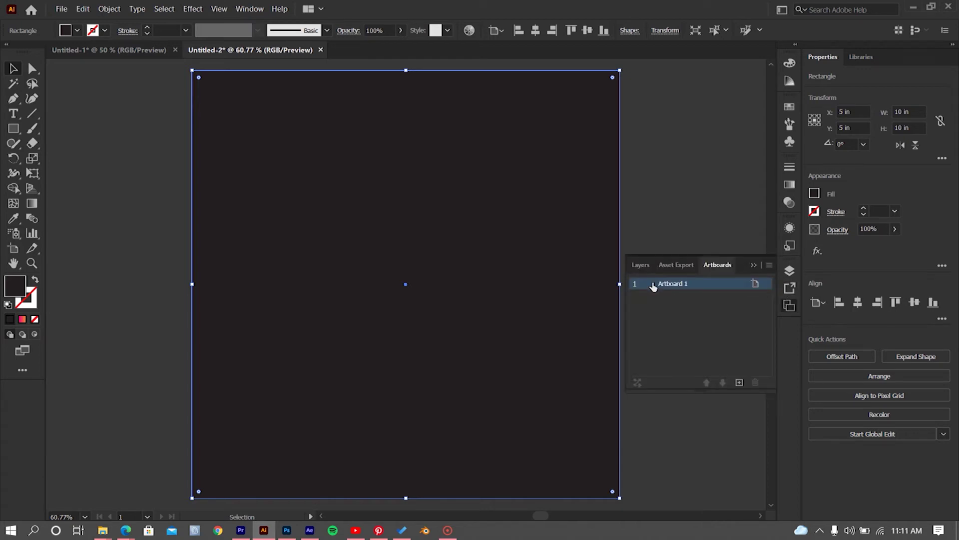
click(641, 265)
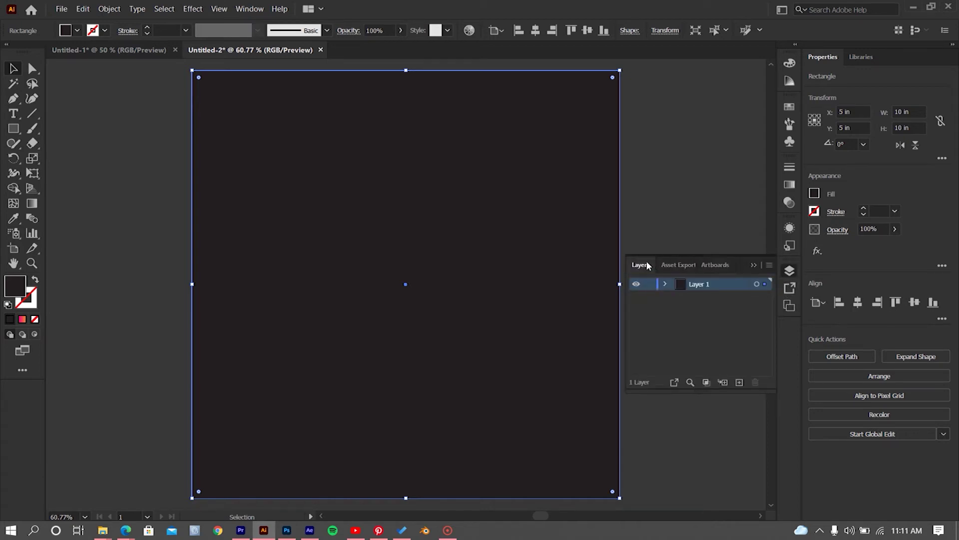
click(754, 265)
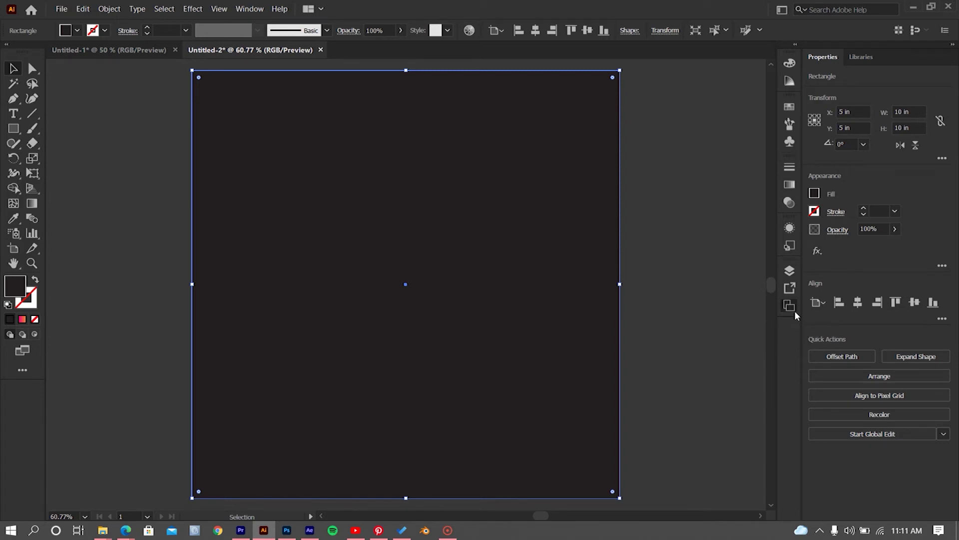
click(795, 311)
click(640, 266)
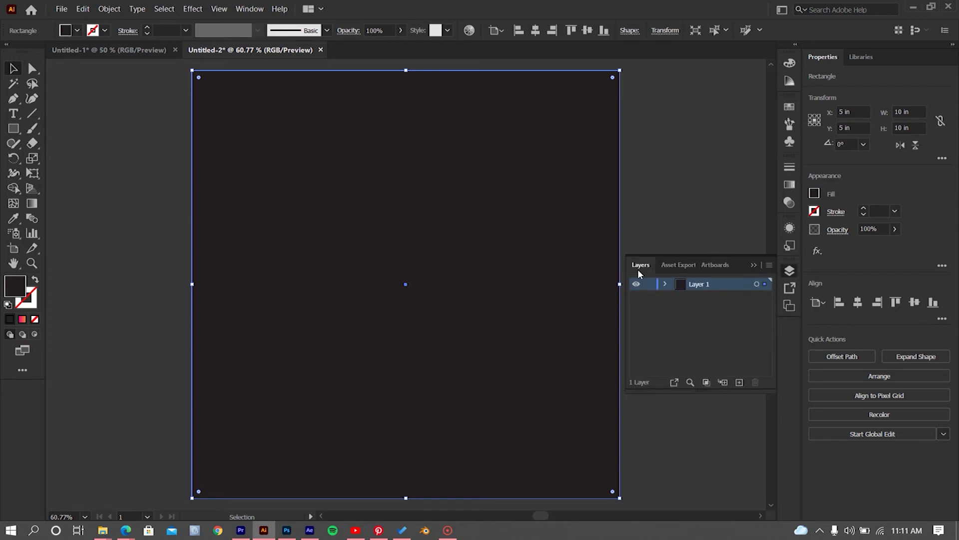
drag(637, 269, 795, 329)
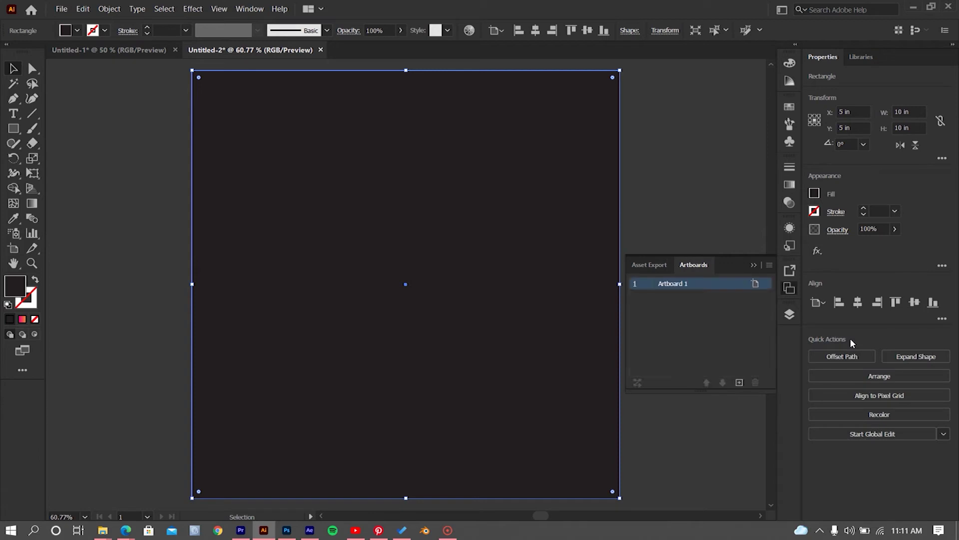
- Expand Layer 1 in a taller Layers panel and move the black rectangle beneath the Lorem ipsum text
click(790, 288)
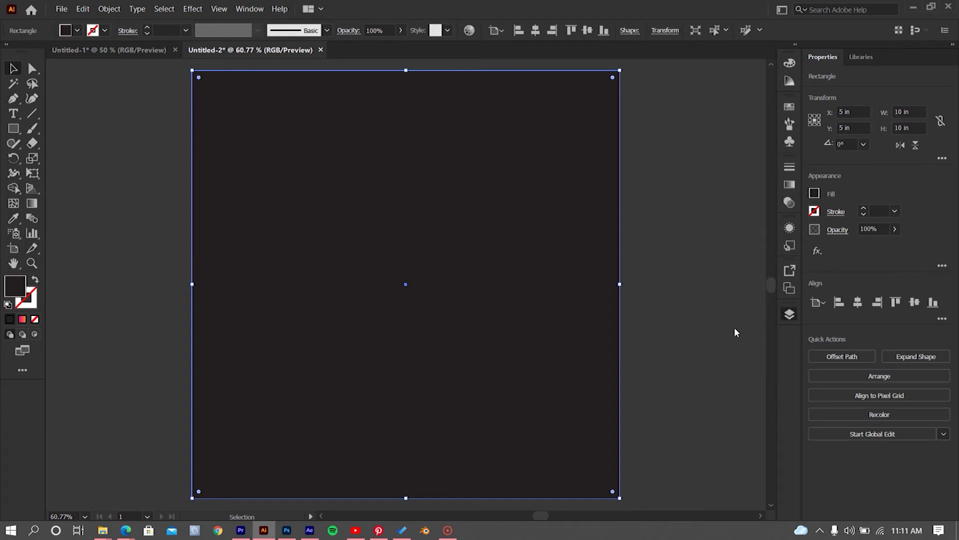
click(790, 314)
click(754, 308)
click(789, 314)
click(665, 327)
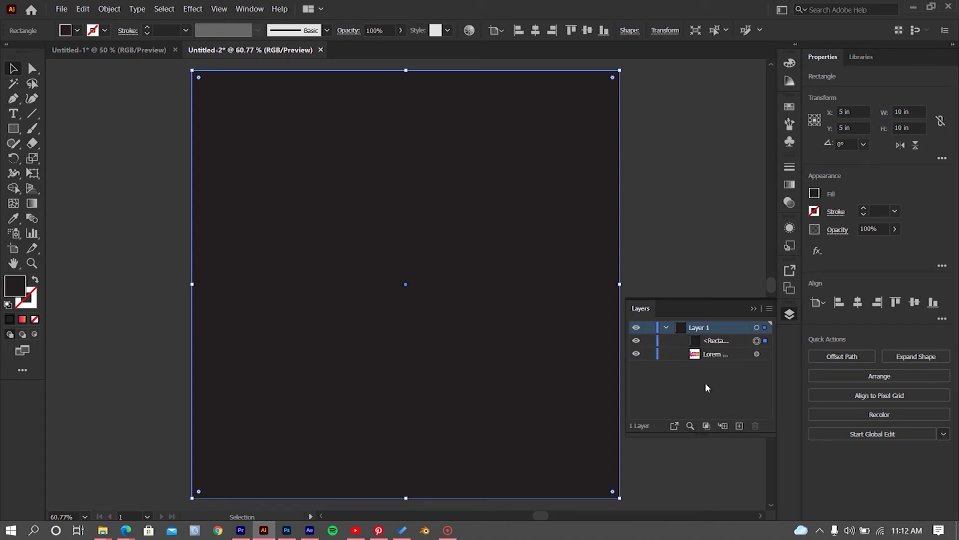
drag(700, 436, 715, 497)
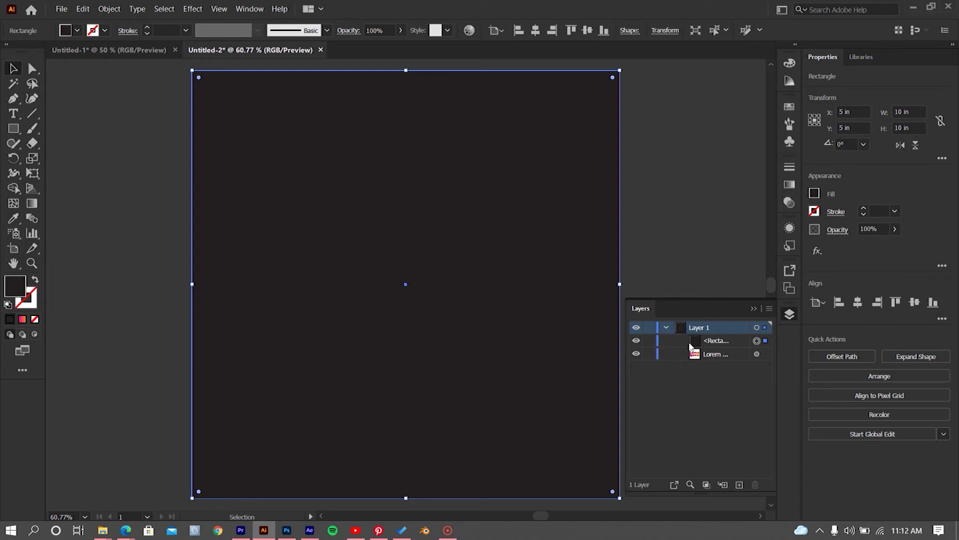
drag(714, 344, 717, 360)
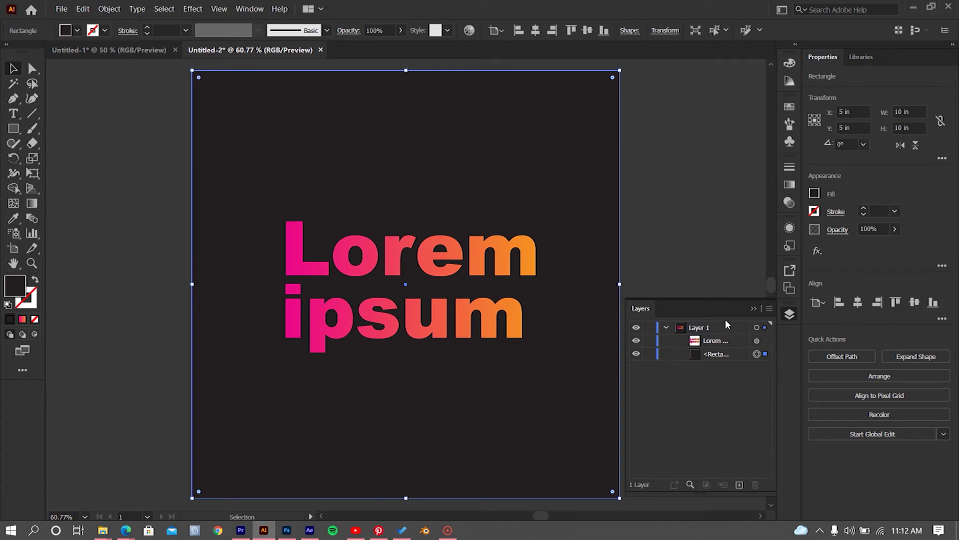
click(753, 310)
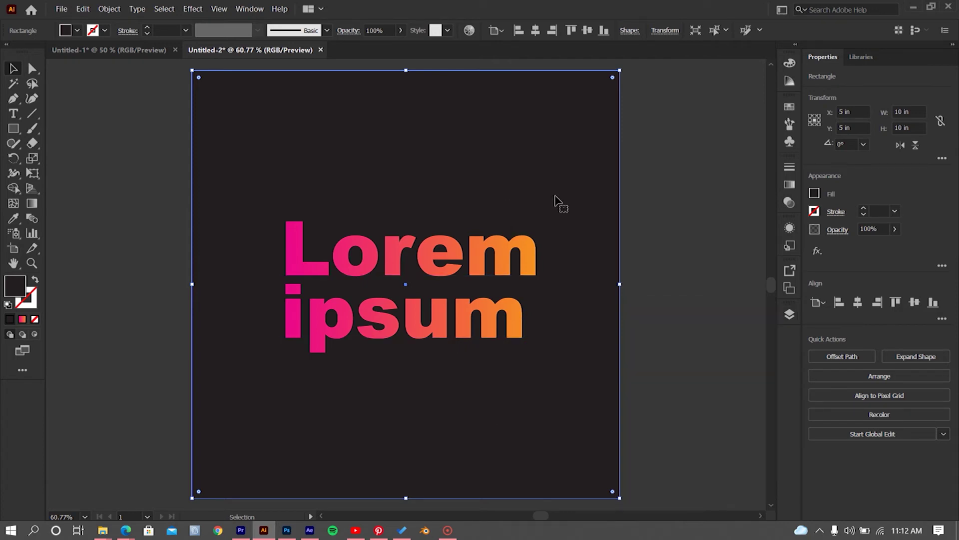
- Replace the gradient Lorem ipsum text with the single word LIVE
click(696, 207)
click(13, 114)
click(377, 251)
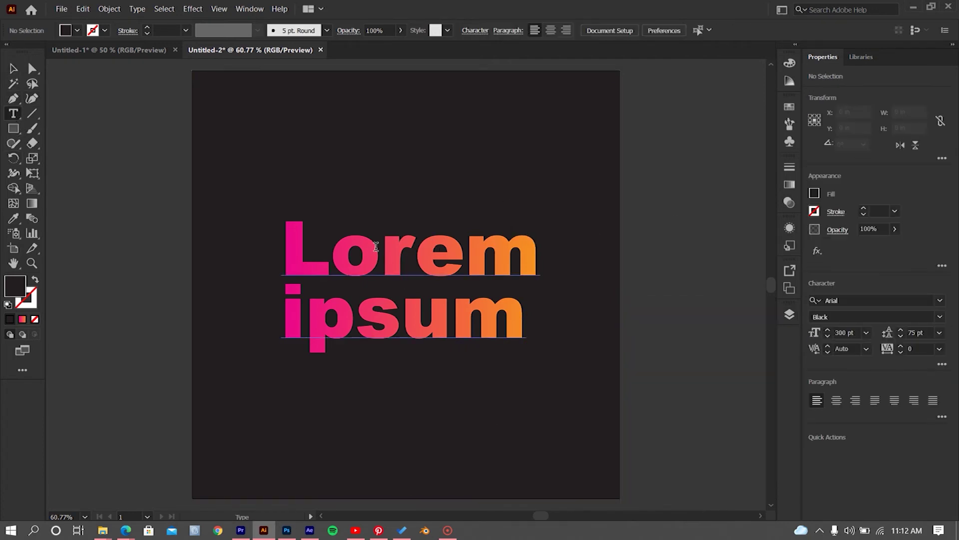
key(ctrl+a)
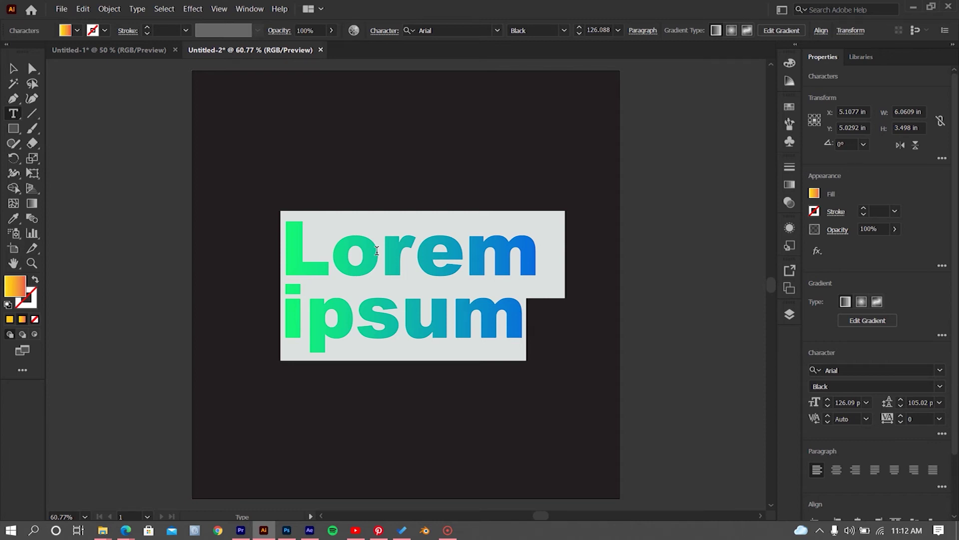
text(LIVE)
key(Return)
text(])
key(BackSpace)
key(BackSpace)
key(Escape)
- Duplicate the LIVE text directly below the original and change the copy's wording to WORSHIP
drag(439, 246, 436, 319)
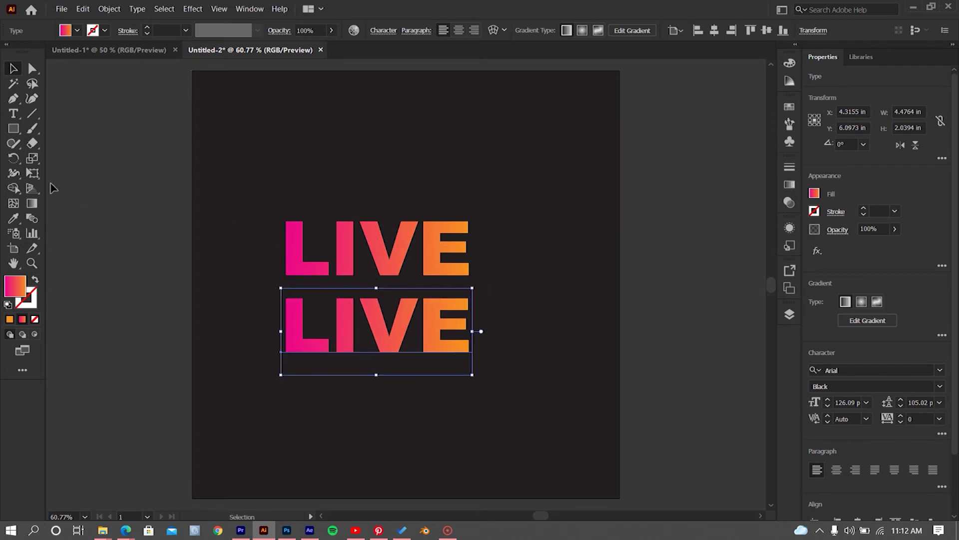
click(15, 116)
click(380, 309)
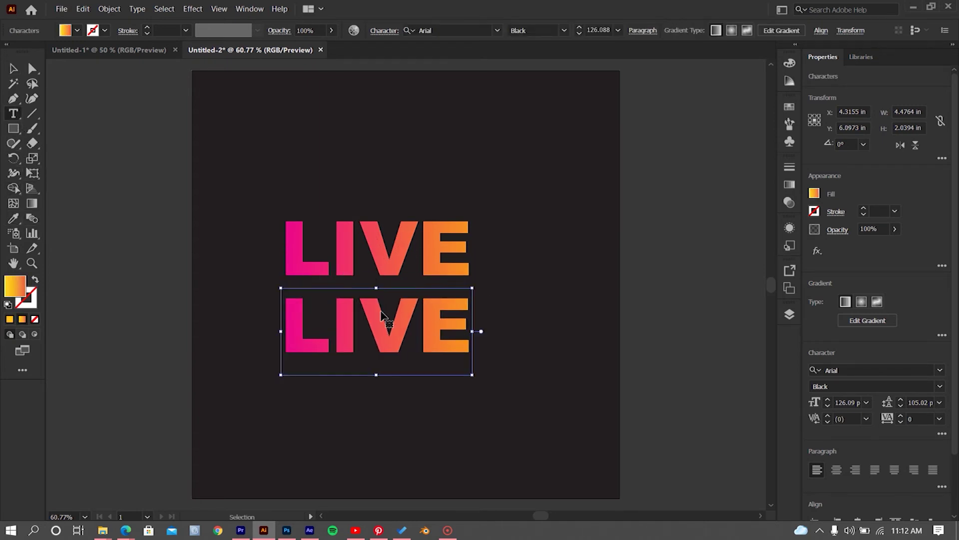
key(ctrl+a)
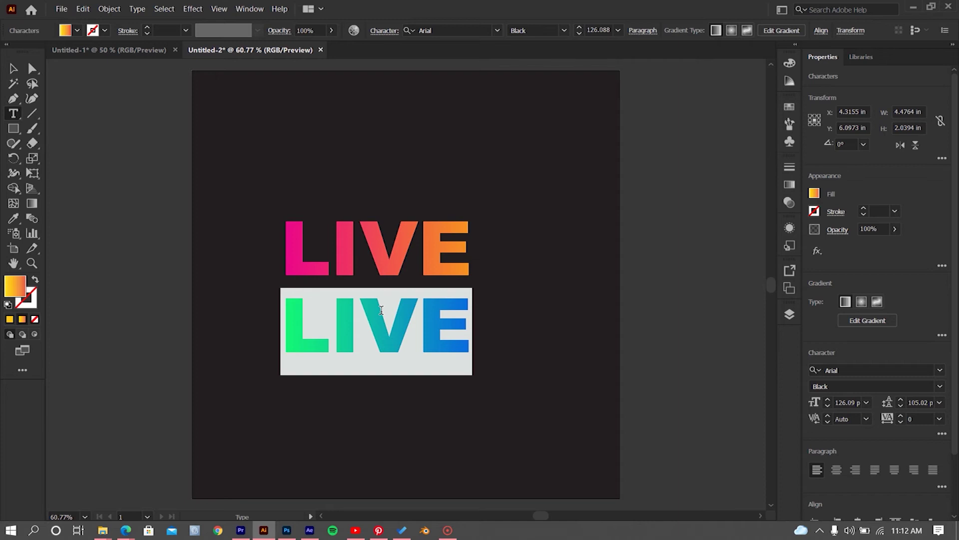
click(380, 310)
text(O)
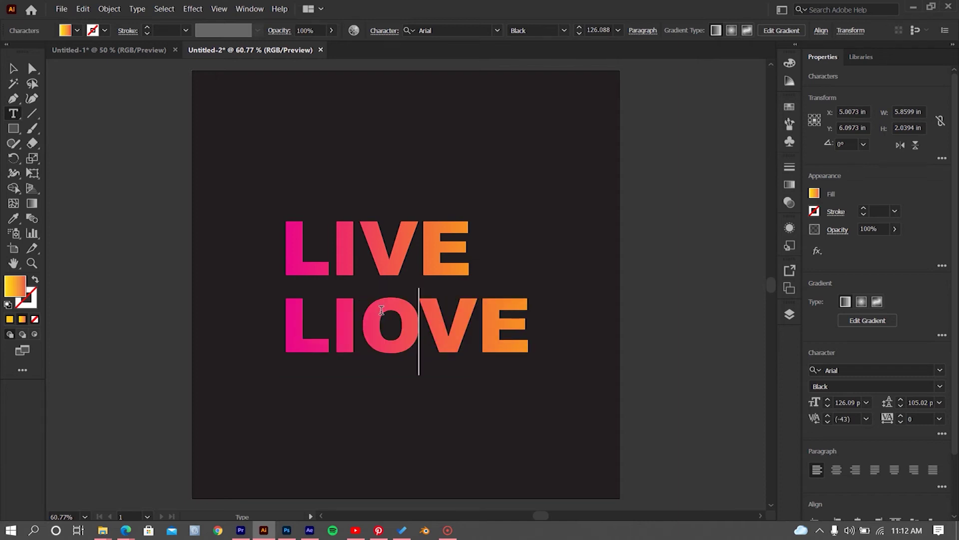
key(ctrl+a)
text(WORJ)
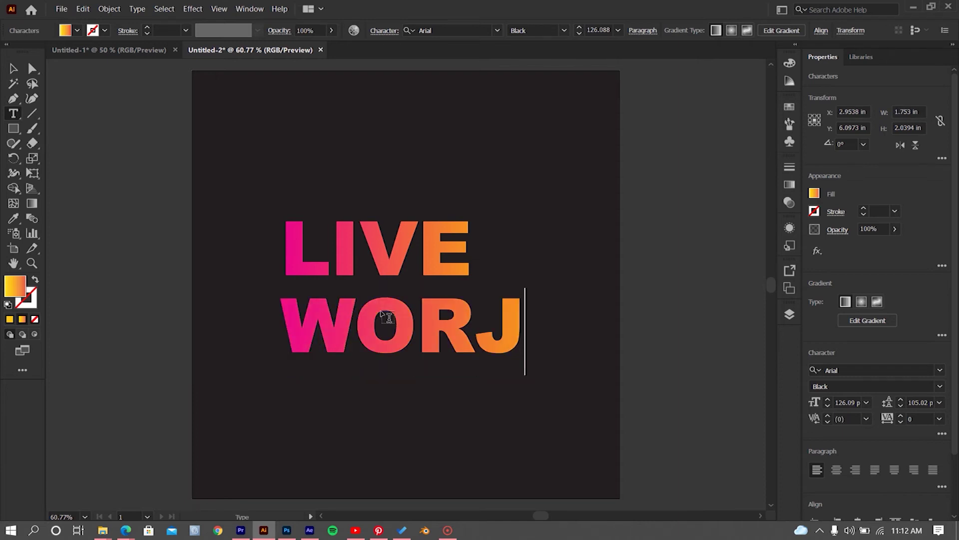
key(BackSpace)
text(SHIP)
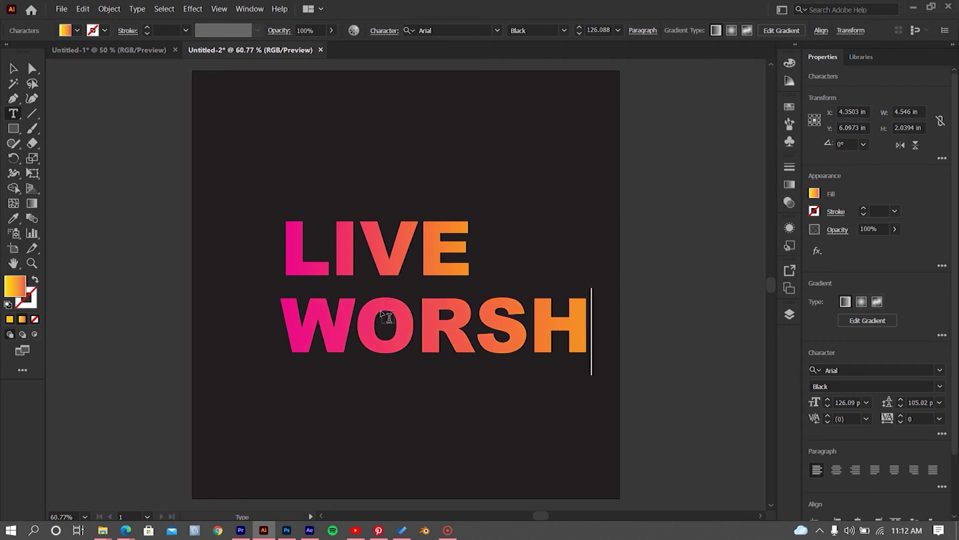
key(Escape)
- Set the WORSHIP text in Acumin Variable Concept ExtraCondensed UltraBlack
double_click(422, 293)
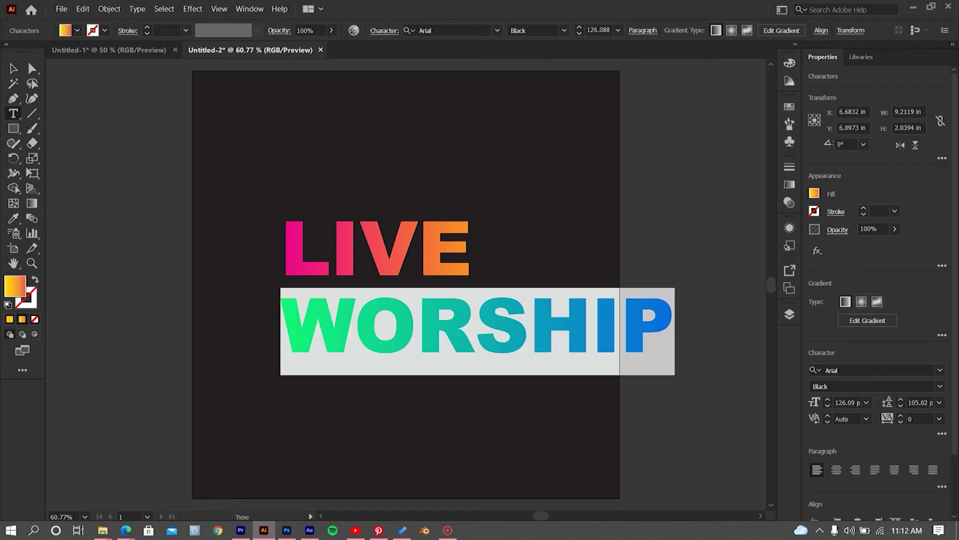
click(856, 371)
text(Acu)
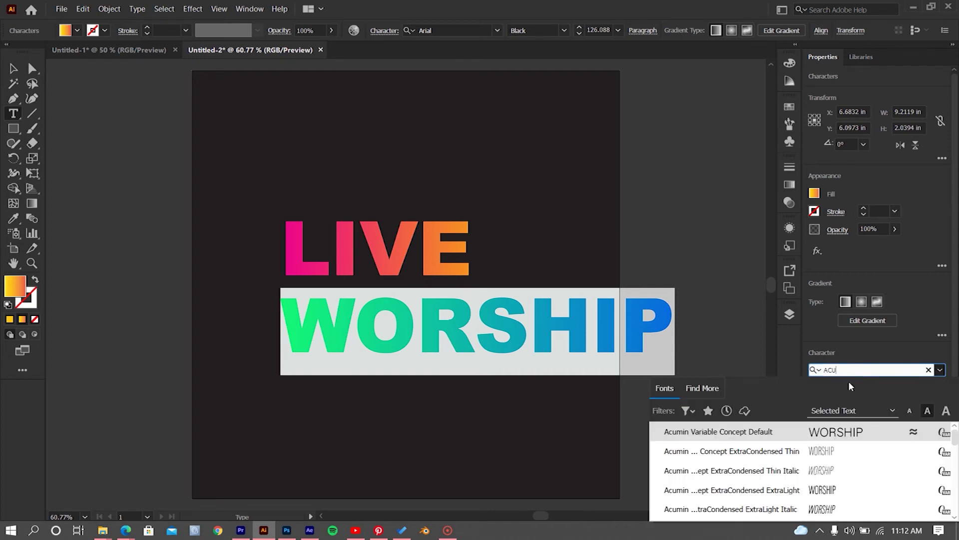
scroll(838, 507, down, 3)
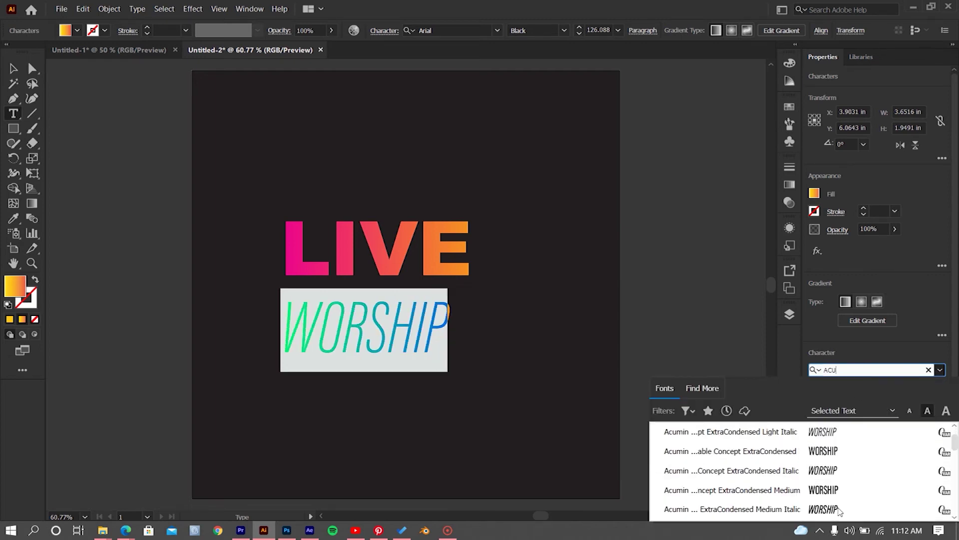
scroll(838, 512, down, 1)
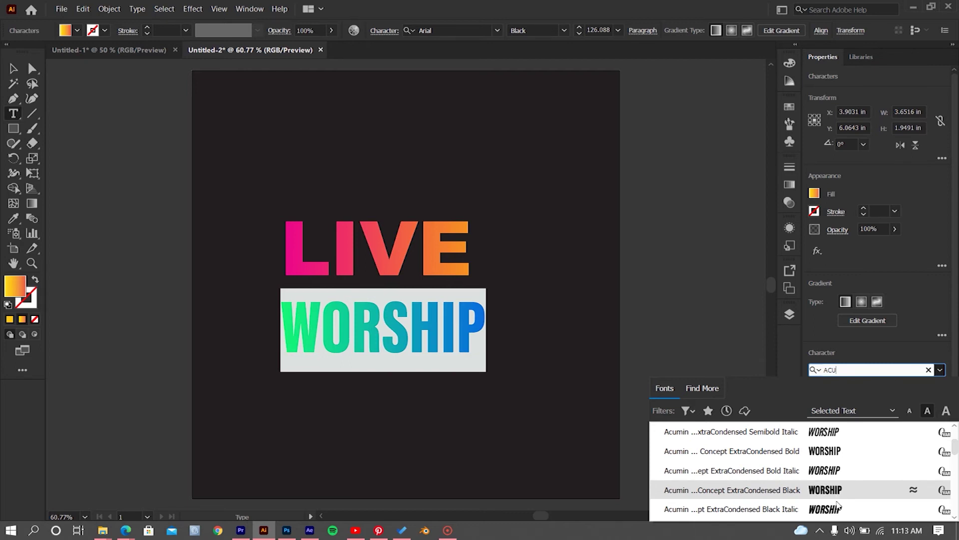
scroll(839, 487, down, 2)
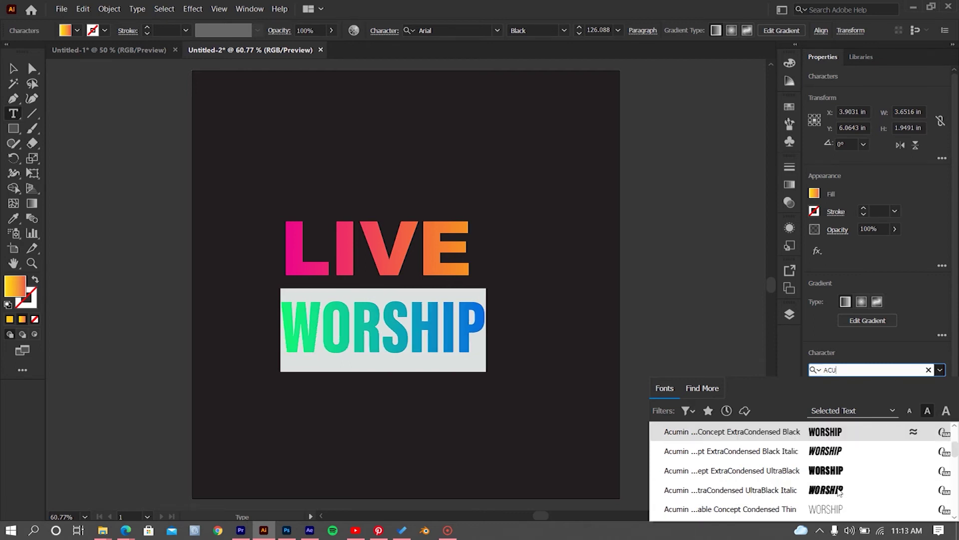
click(839, 470)
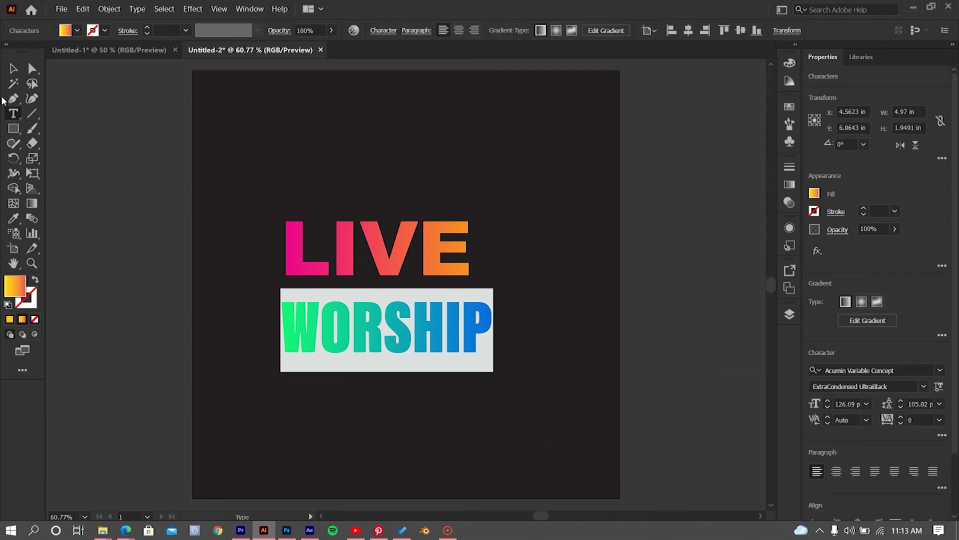
- Enlarge the WORSHIP text proportionally to about 6.9 in wide and move it up close beneath LIVE
click(13, 68)
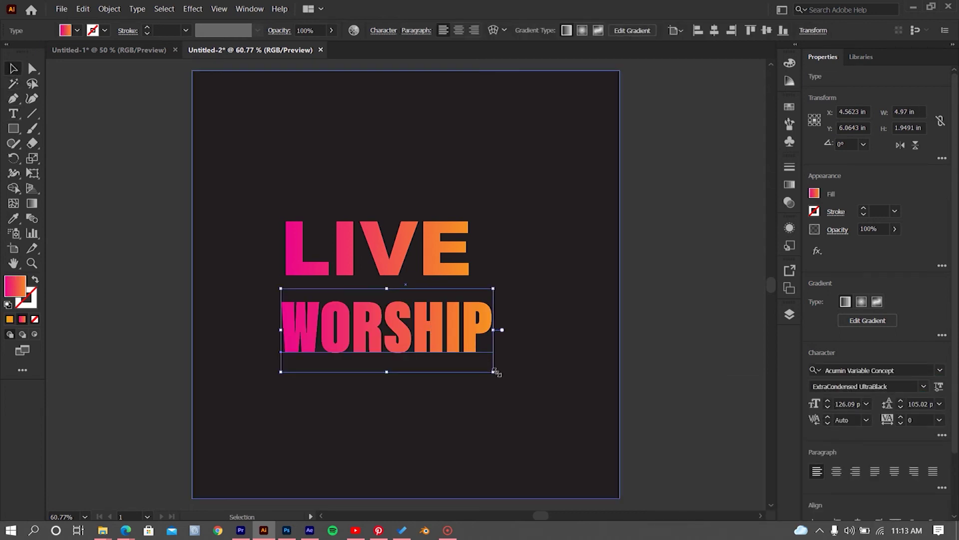
drag(497, 375, 577, 400)
drag(537, 356, 538, 334)
click(612, 263)
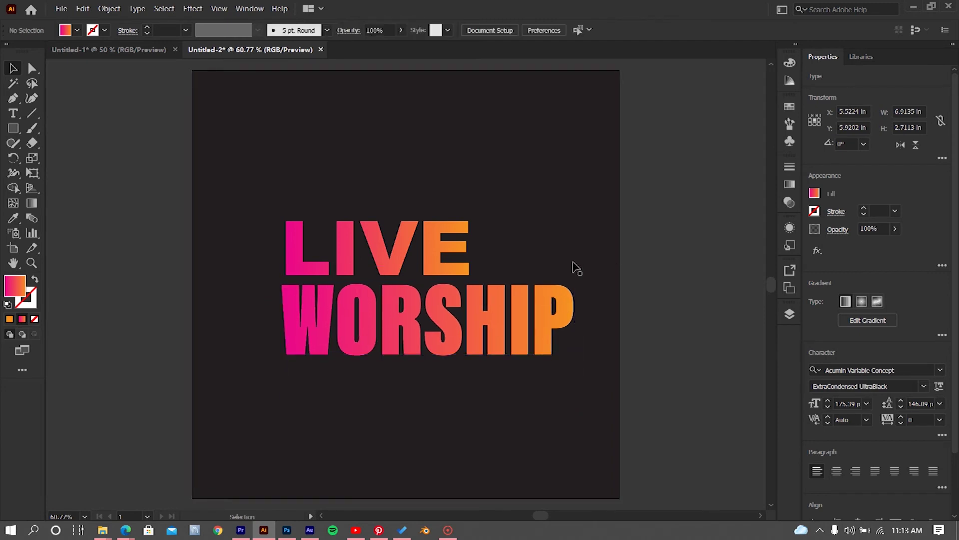
- Scale LIVE and WORSHIP down together to about 5.1 in wide and position them near the artboard's centre
click(460, 249)
shift+click(481, 325)
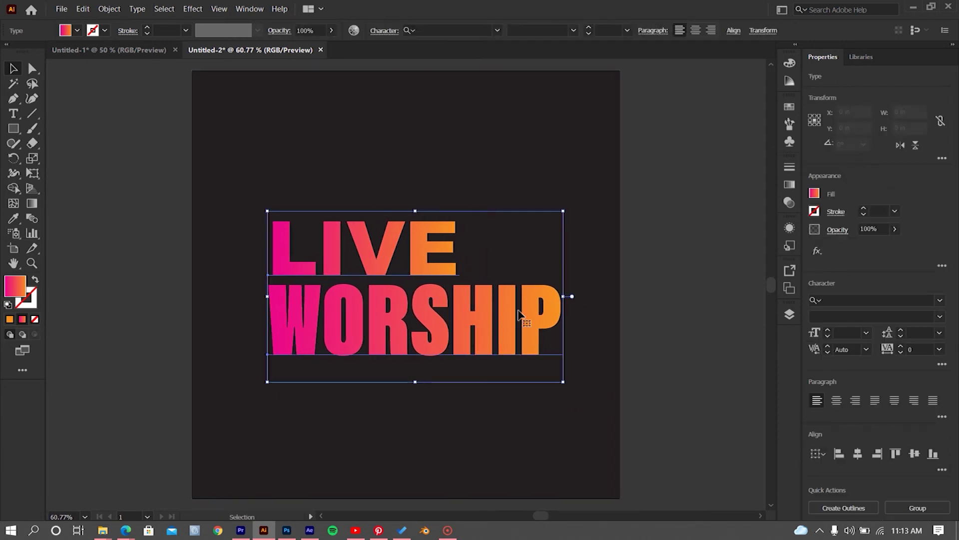
drag(561, 213, 525, 233)
drag(469, 313, 483, 296)
drag(538, 217, 519, 228)
mouse_move(447, 296)
mouse_down()
mouse_move(463, 283)
mouse_move(464, 293)
mouse_up()
drag(534, 220, 518, 231)
drag(437, 285, 441, 287)
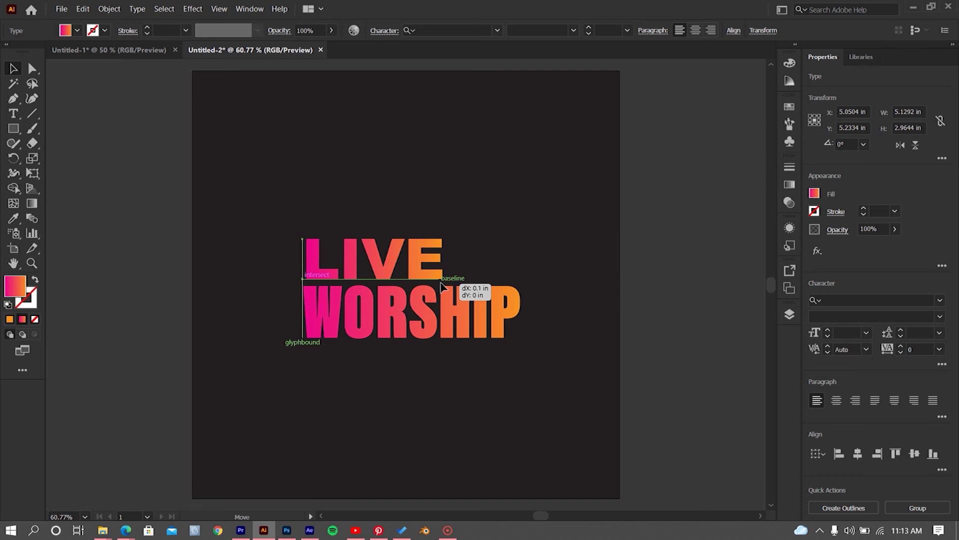
drag(440, 286, 440, 286)
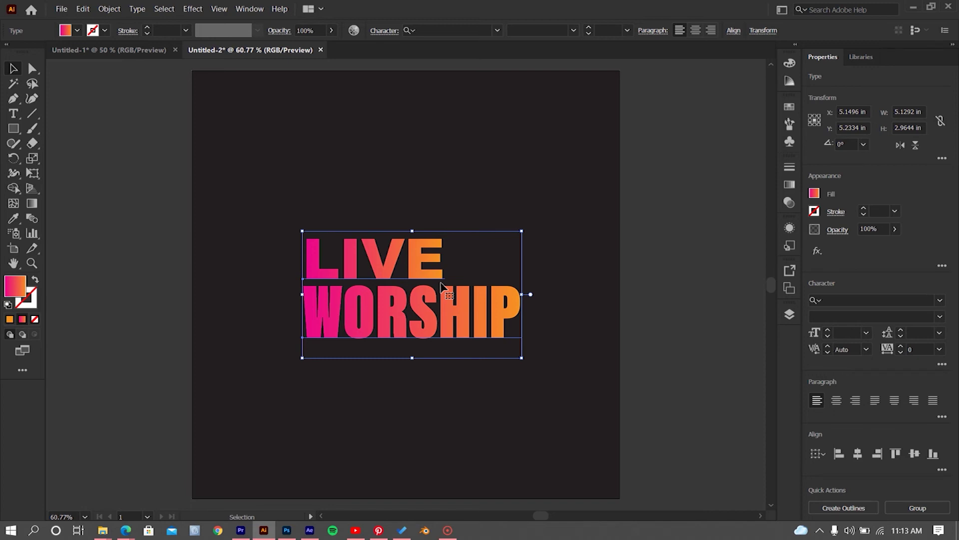
click(666, 209)
- Change the WORSHIP text's font to Franklin Gothic Heavy Regular
key(t)
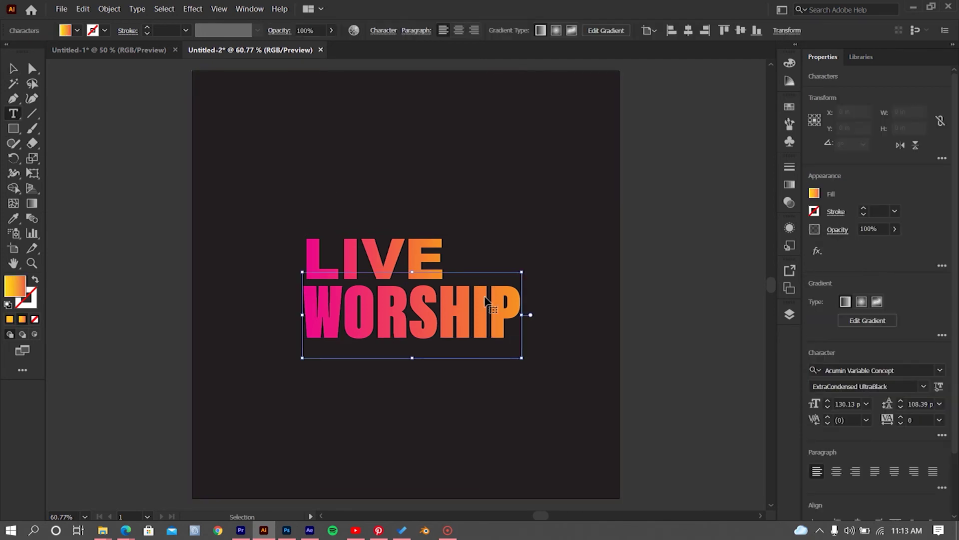
double_click(485, 294)
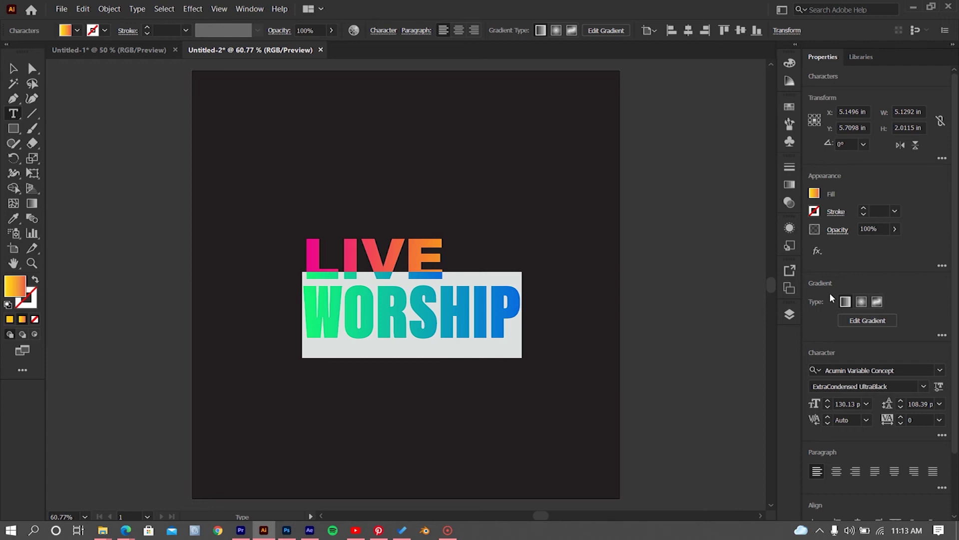
click(940, 369)
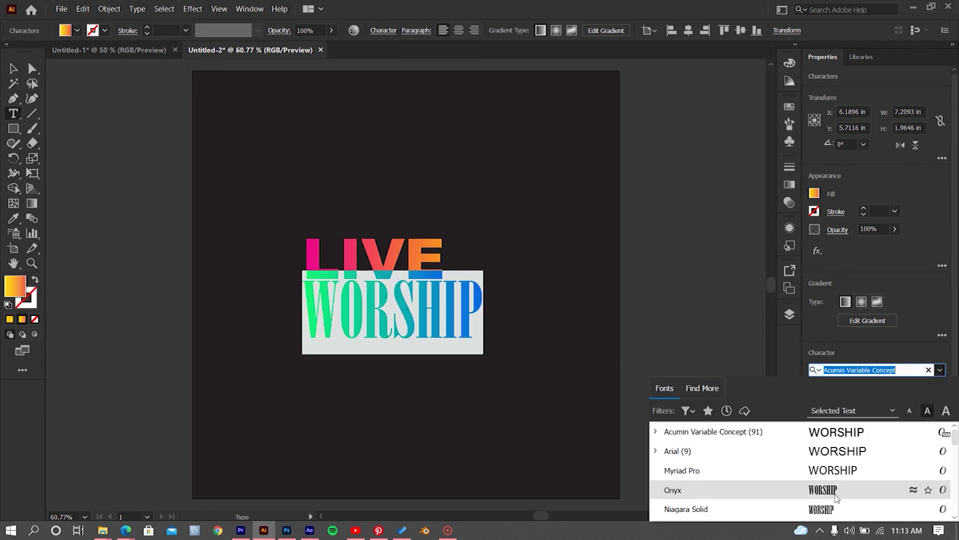
scroll(835, 494, up, 2)
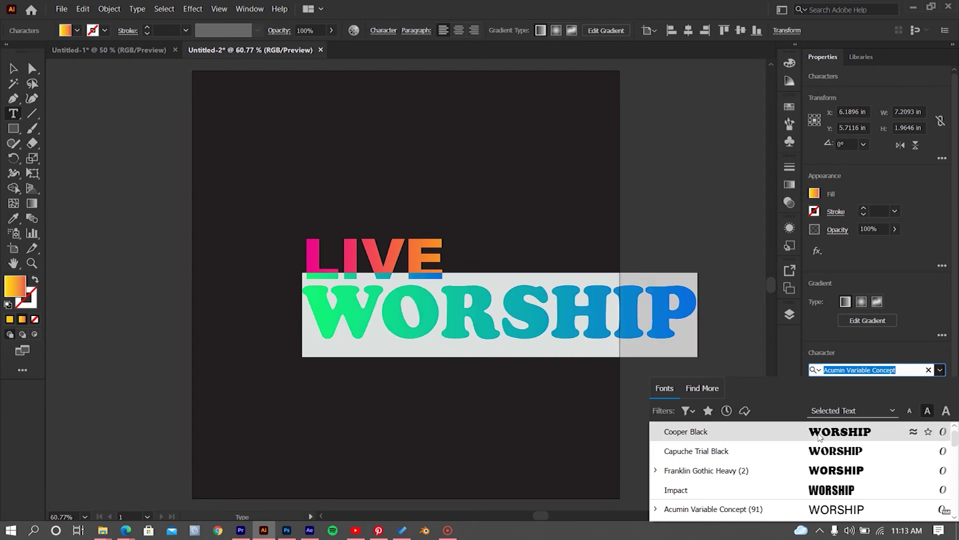
click(835, 470)
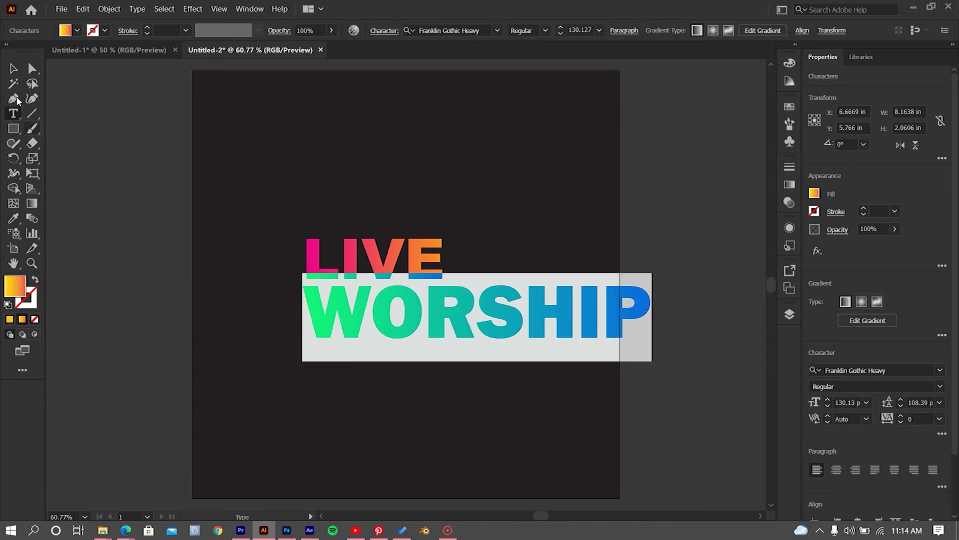
key(Escape)
- Shrink WORSHIP proportionally to about 5.5 in wide and place it just beneath LIVE, with left edges aligned
drag(653, 272, 538, 287)
drag(541, 325, 505, 294)
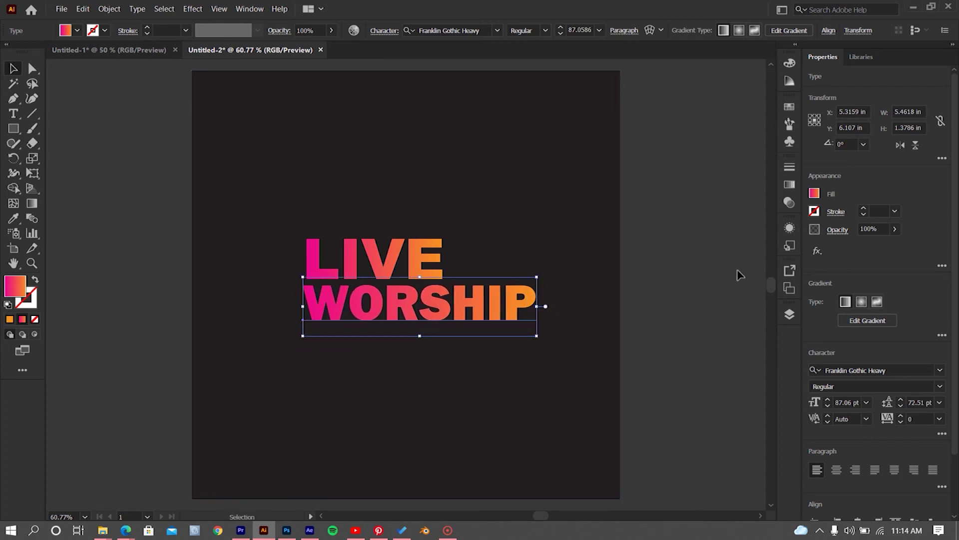
click(739, 277)
- Delete the Arial LIVE text and replace it with a copy of WORSHIP placed above the original and reworded as LIVE
click(424, 274)
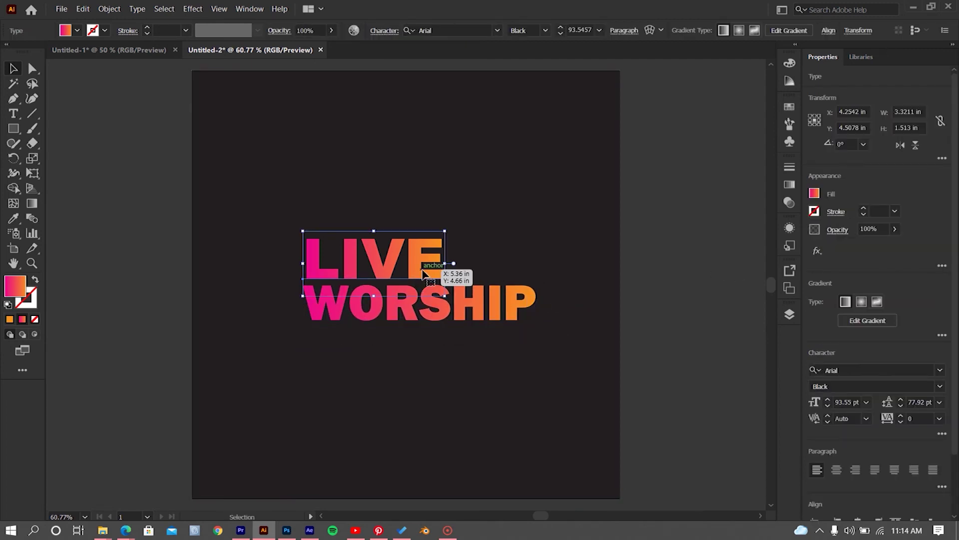
key(Delete)
click(418, 315)
drag(418, 315, 456, 271)
click(14, 114)
double_click(333, 250)
text(LIVE)
scroll(316, 227, up, 1)
key(Escape)
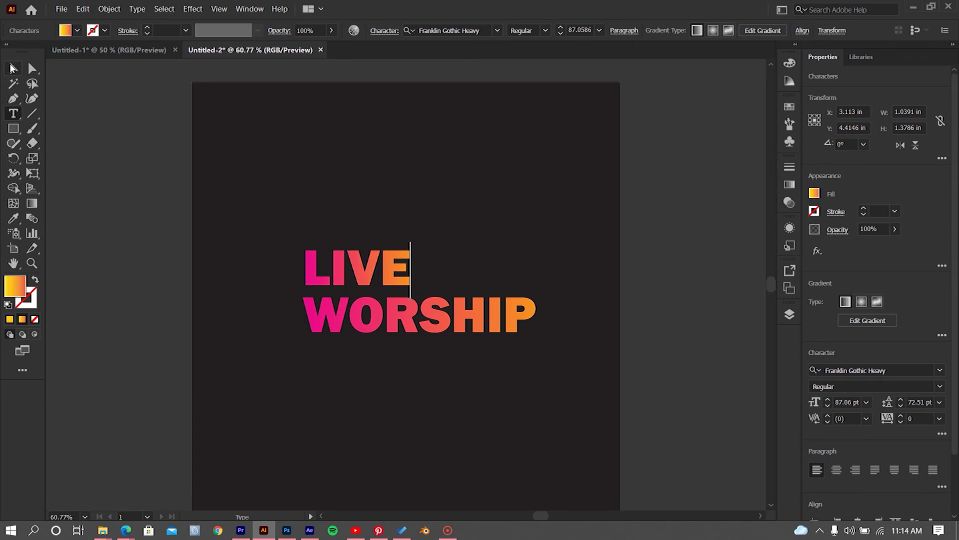
- Enlarge LIVE proportionally to about 5.4 in wide, set it just above WORSHIP and nudge it left to line up
drag(410, 242, 540, 175)
drag(493, 219, 501, 239)
key(Left)
key(Left)
key(Left)
key(Left)
key(Left)
key(Left)
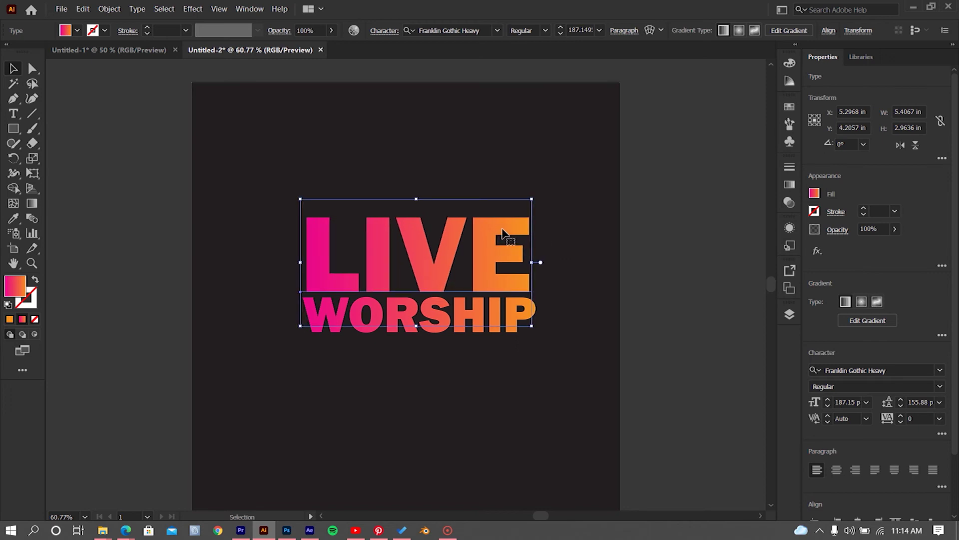
- Move LIVE and WORSHIP together slightly down and left toward the artboard's centre, keeping them selected with the black background
click(640, 226)
shift+click(492, 274)
shift+click(488, 314)
click(487, 316)
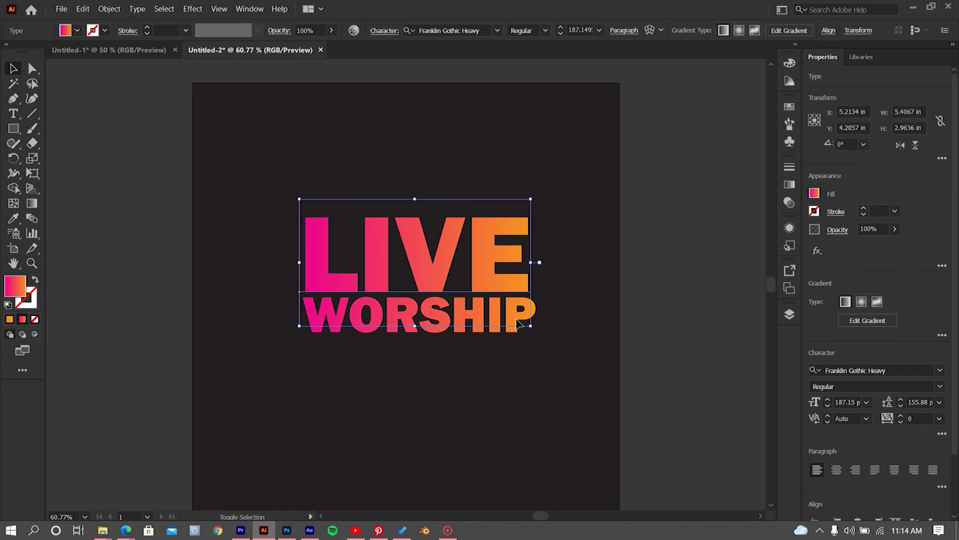
shift+click(516, 320)
shift+click(502, 266)
shift+click(456, 333)
drag(452, 257, 441, 294)
drag(526, 227, 527, 226)
click(568, 281)
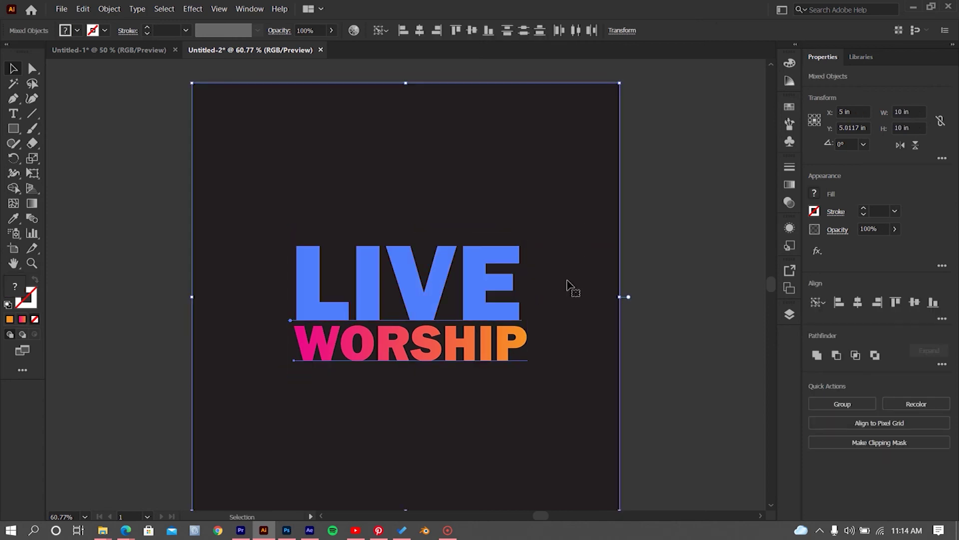
- Select LIVE and WORSHIP together without the black background and move them slightly right and up
click(729, 264)
click(468, 306)
shift+click(441, 351)
click(488, 305)
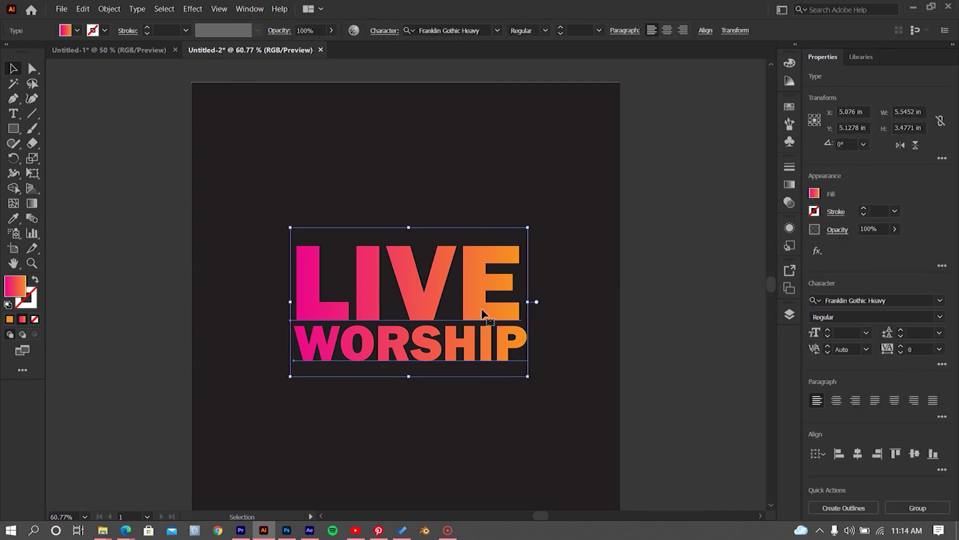
drag(483, 313, 489, 312)
key(ctrl+minus)
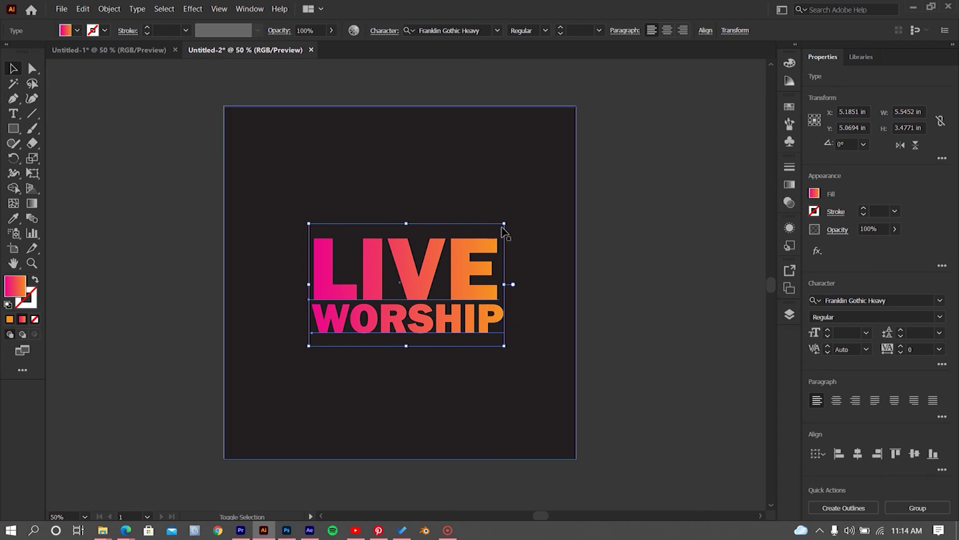
- Shrink LIVE and WORSHIP together proportionally to about 5.1 in wide and reposition them near the middle of the black square
click(613, 230)
click(476, 262)
shift+click(456, 320)
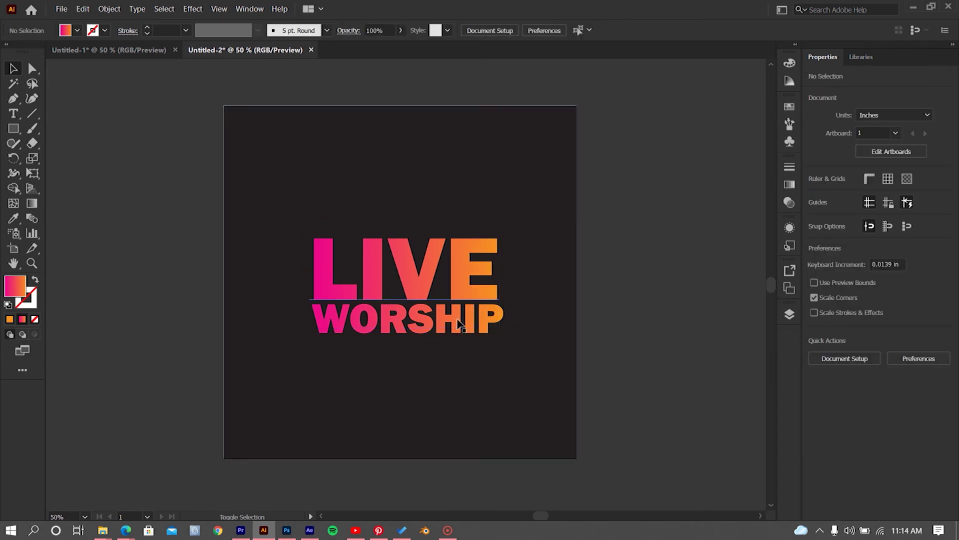
click(471, 279)
shift+click(474, 329)
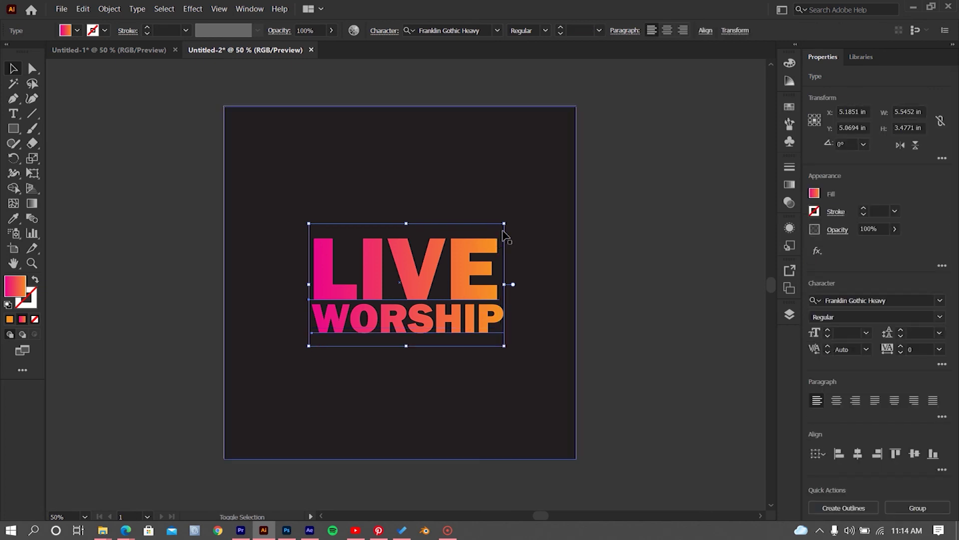
drag(505, 222, 491, 233)
mouse_move(452, 284)
mouse_down()
mouse_move(477, 265)
mouse_move(457, 269)
mouse_up()
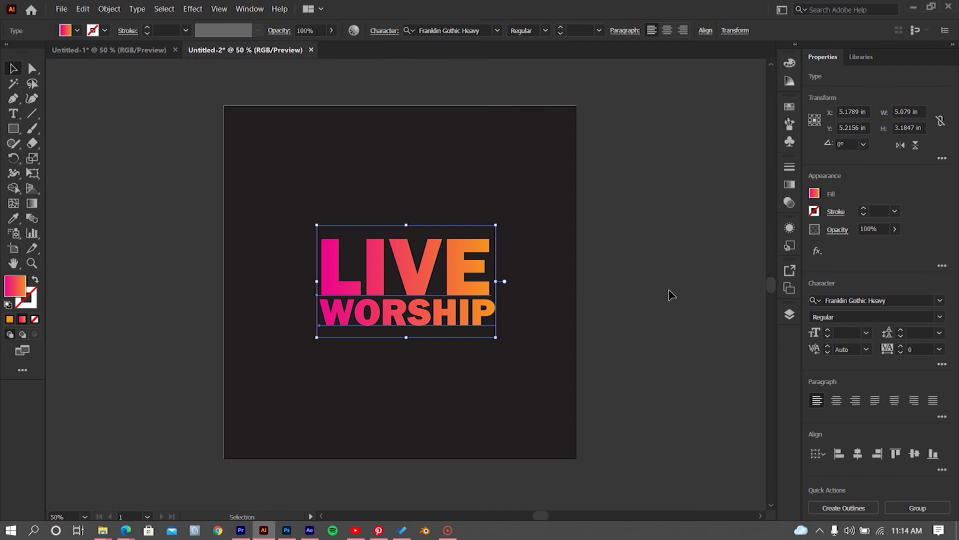
- Move LIVE and WORSHIP together slightly left to centre them horizontally on the black background
click(653, 298)
click(542, 293)
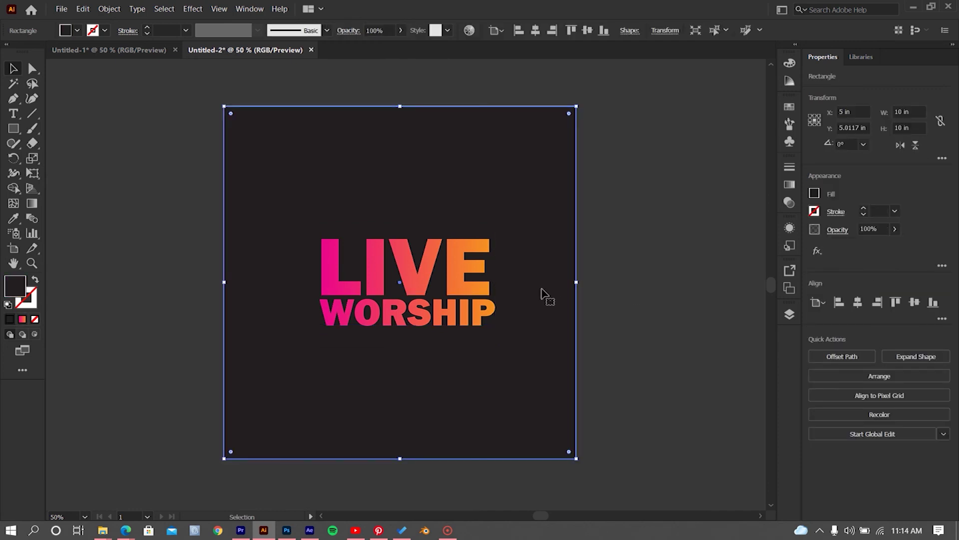
click(591, 287)
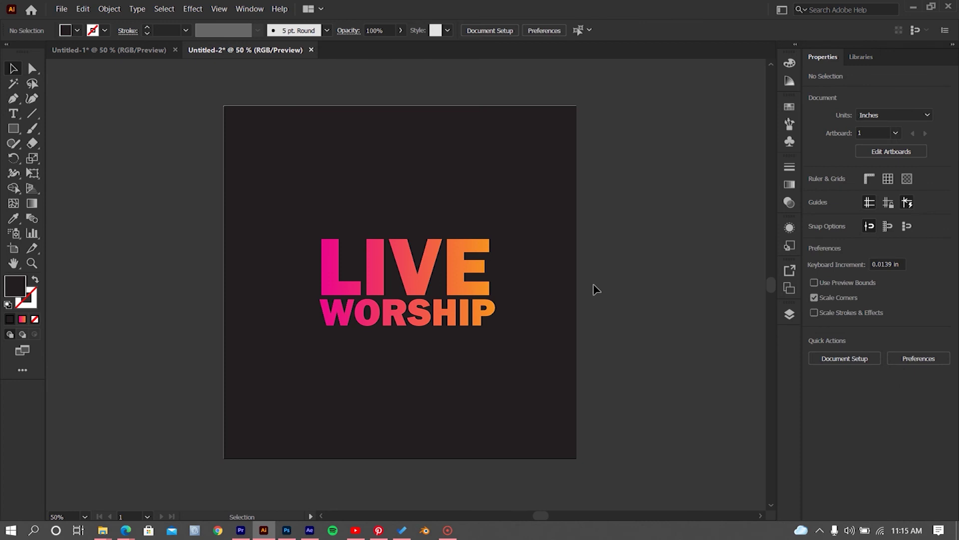
key(space)
drag(666, 272, 567, 280)
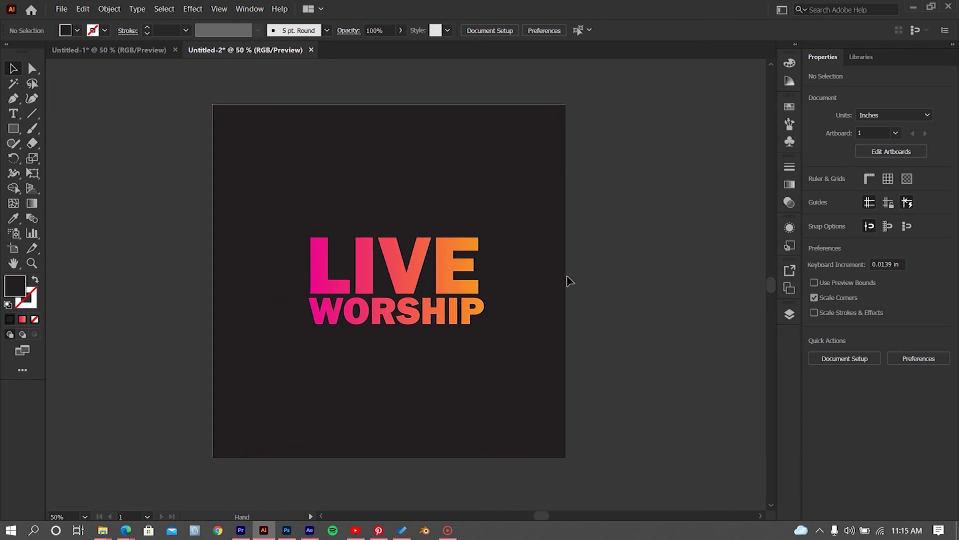
click(466, 284)
shift+click(444, 315)
drag(450, 311, 443, 311)
- Fill the black background rectangle with the magenta-to-orange linear gradient
click(548, 286)
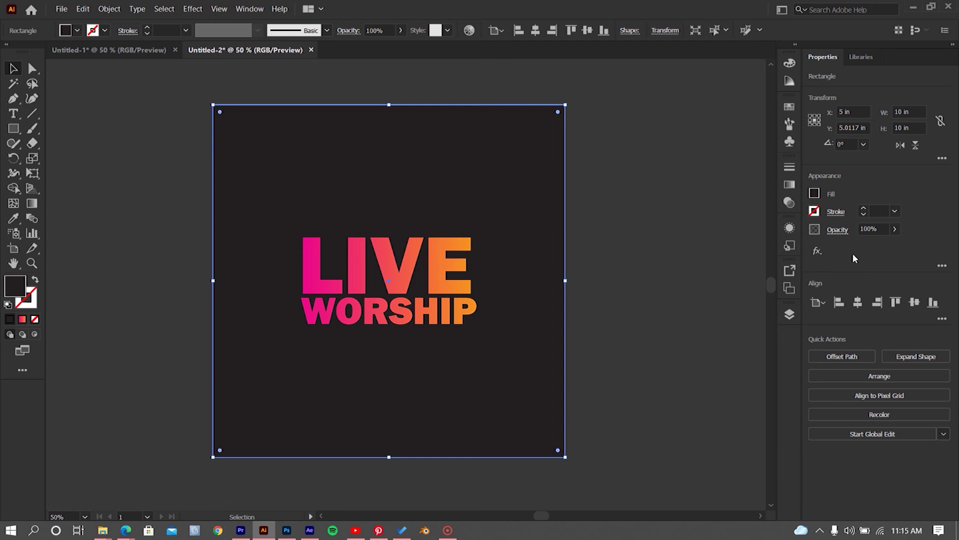
click(790, 184)
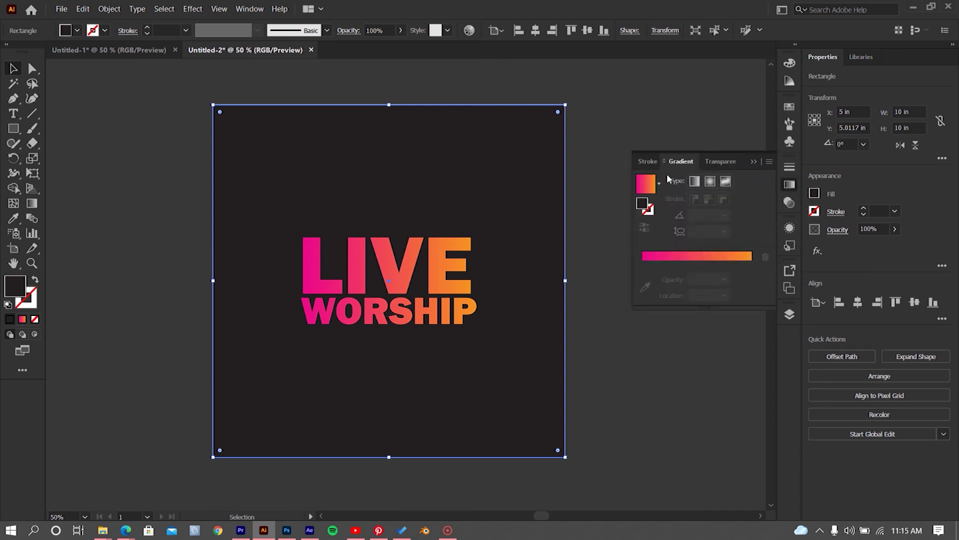
click(648, 186)
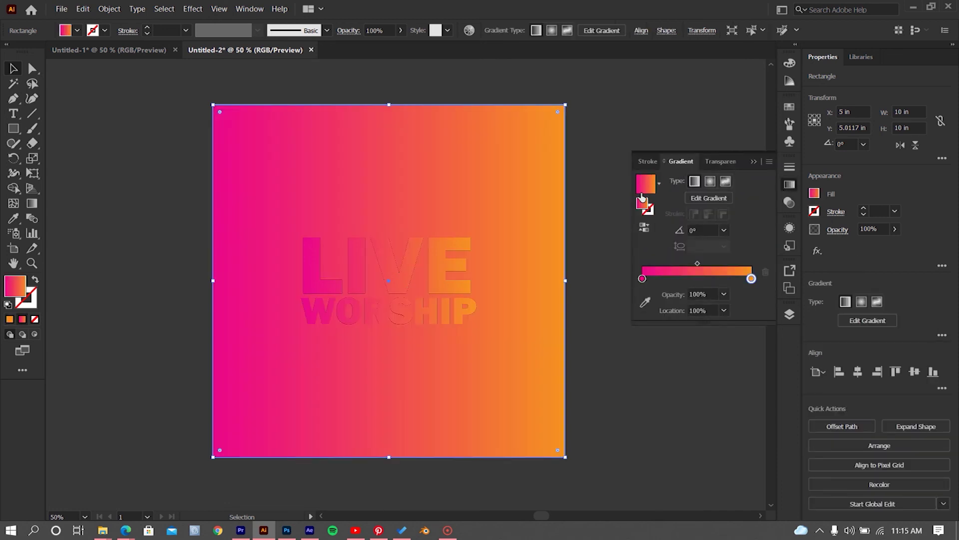
- Recolour both end stops of the background's gradient with the dark navy blue swatch
double_click(642, 278)
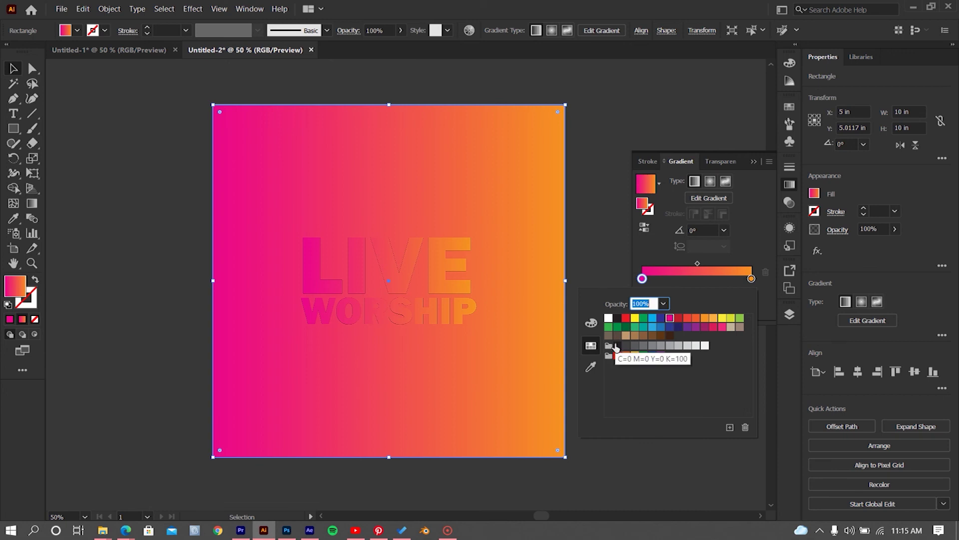
click(678, 327)
click(751, 278)
double_click(751, 278)
click(670, 327)
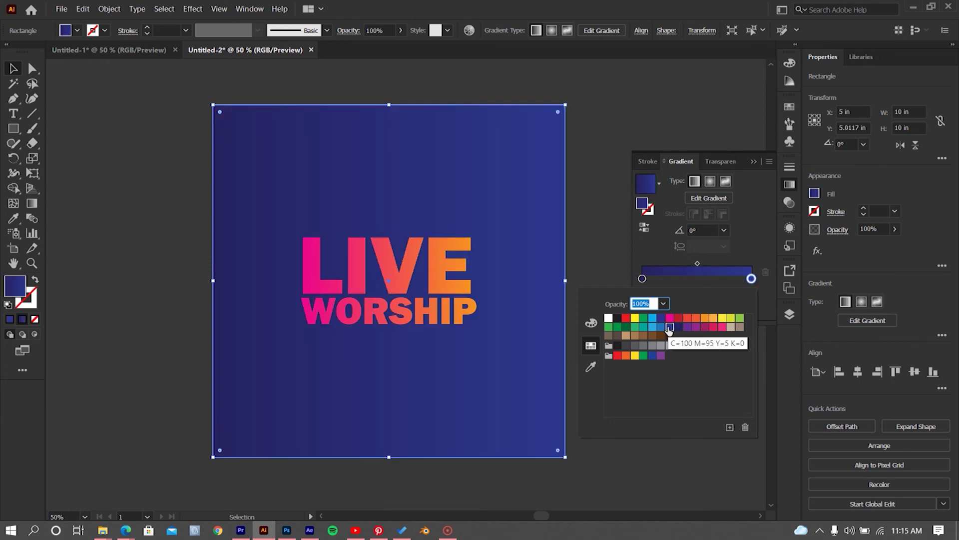
click(678, 327)
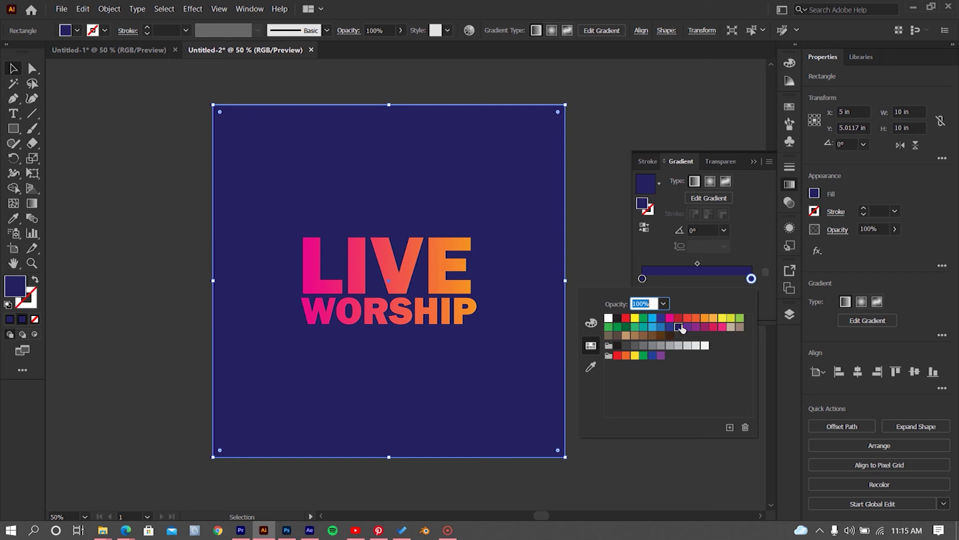
- Try adding a gradient stop at about 50% on the background, delete the background rectangle and close the Gradient panel
click(752, 279)
double_click(749, 279)
click(748, 279)
drag(748, 280, 698, 281)
key(Delete)
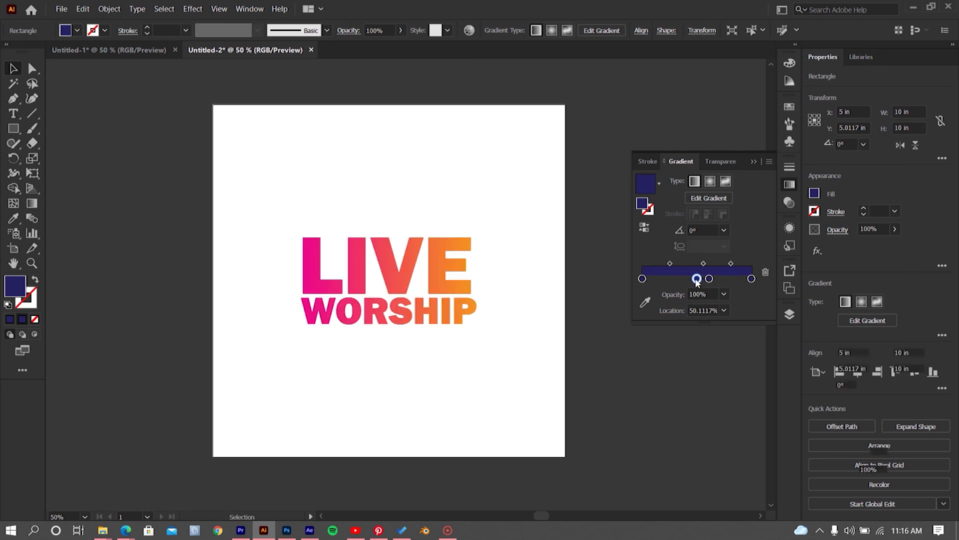
click(752, 162)
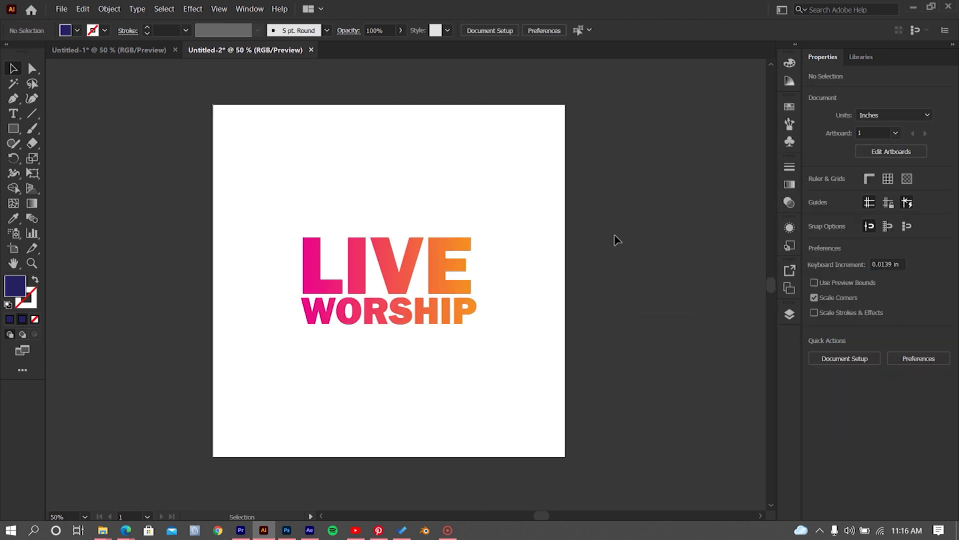
click(310, 326)
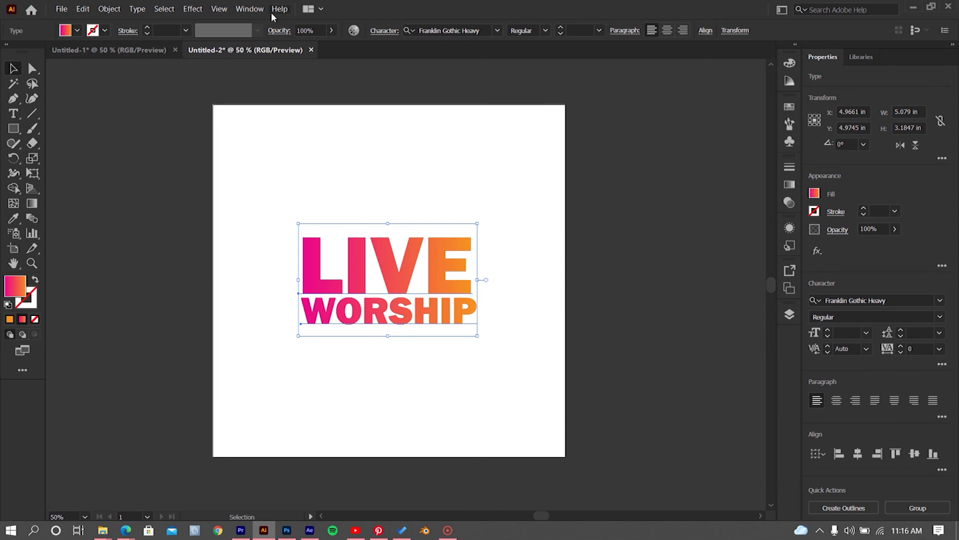
click(122, 51)
click(224, 50)
click(61, 9)
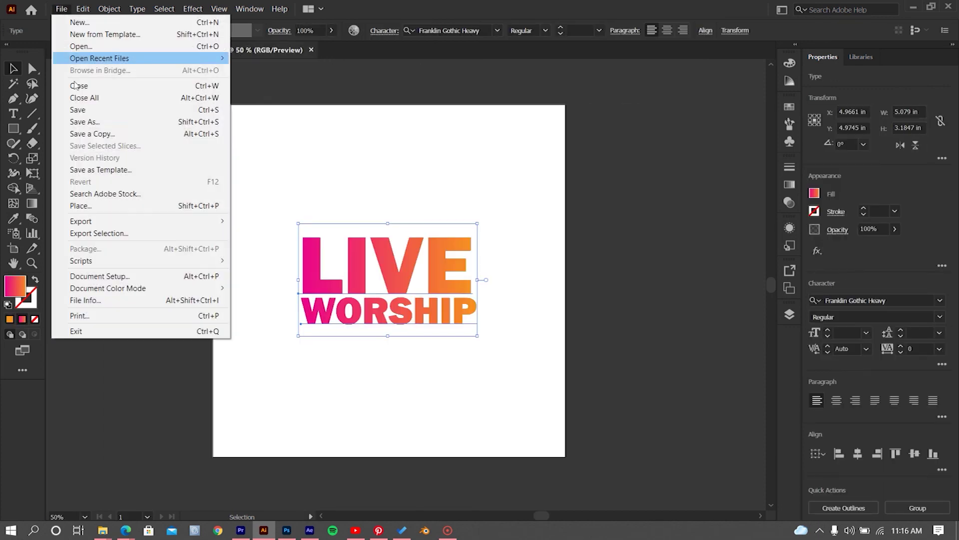
click(514, 74)
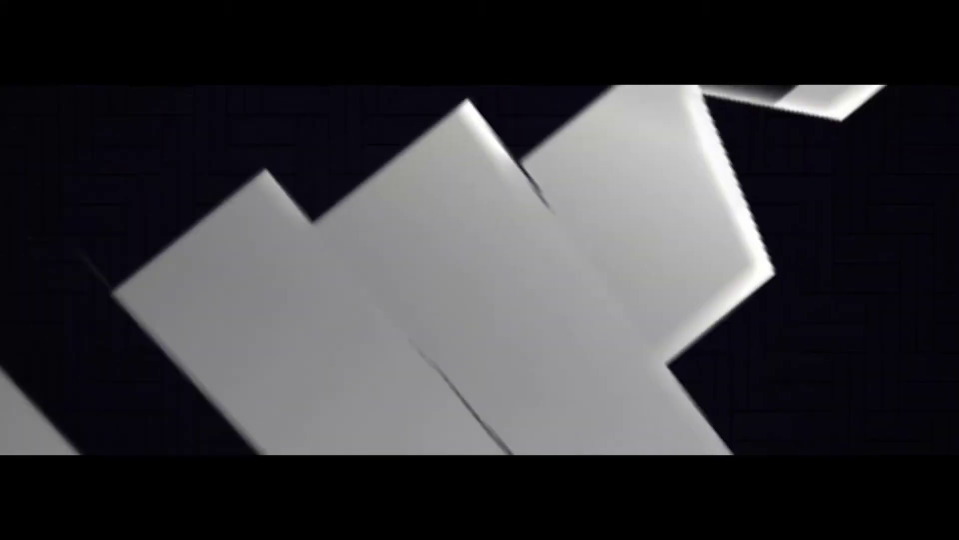